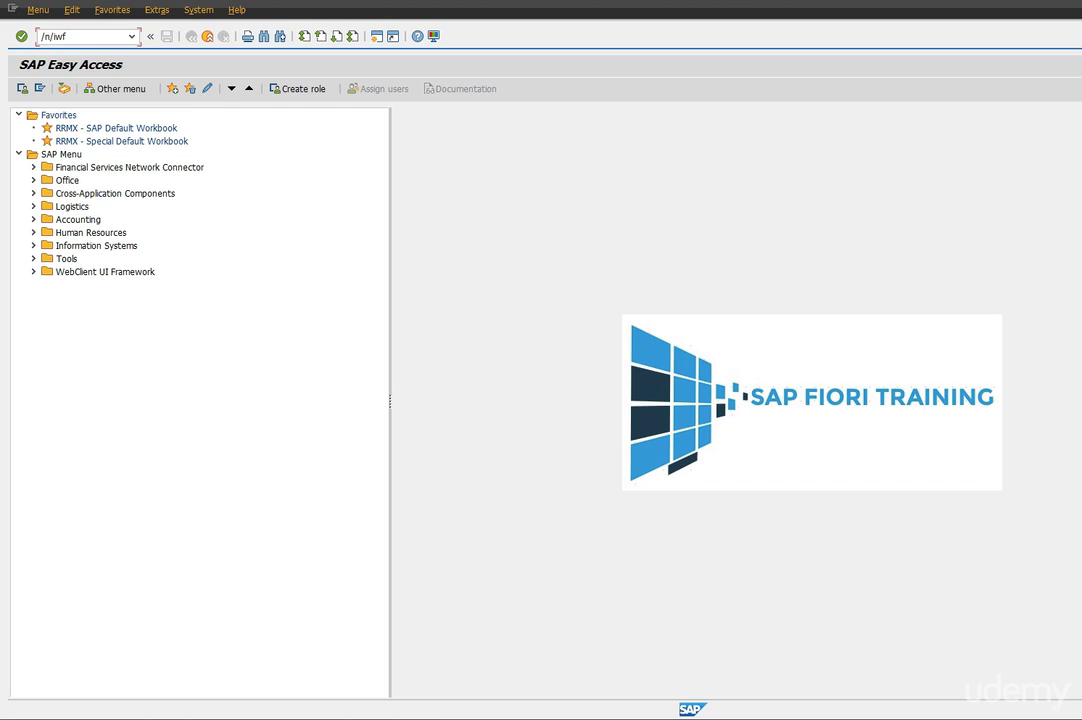
Run transaction /n/iwfnd/maint_service and select the ZTIMESHEET service in the service catalog
text(nd/maint_service)
key(Return)
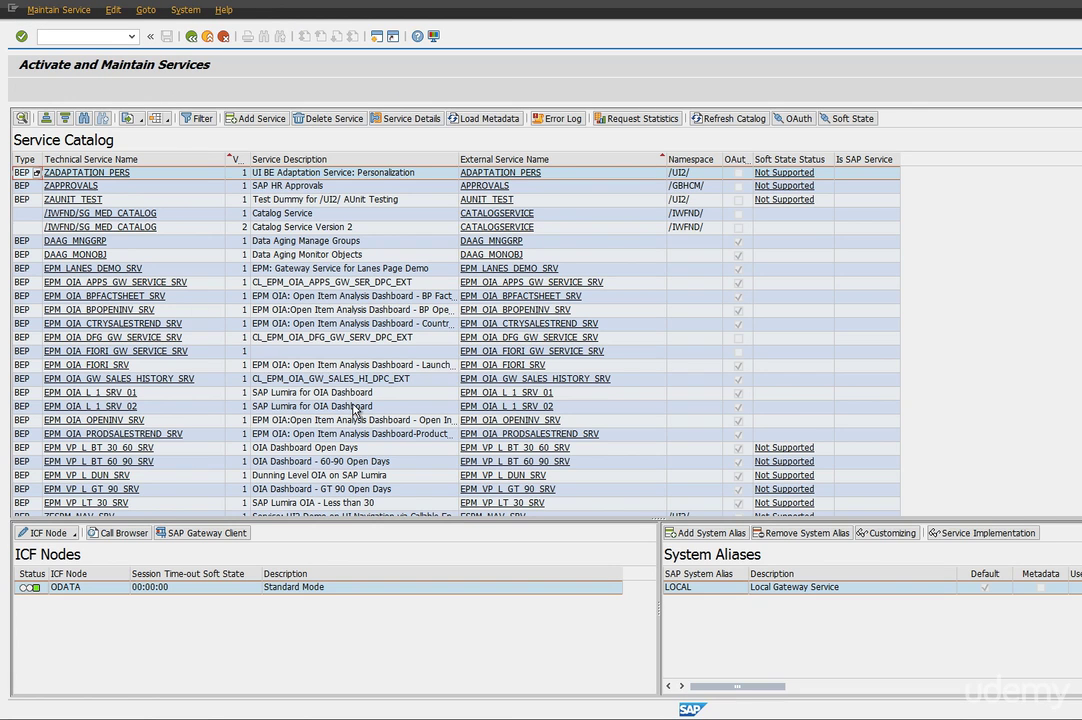
scroll(355, 410, down, 15)
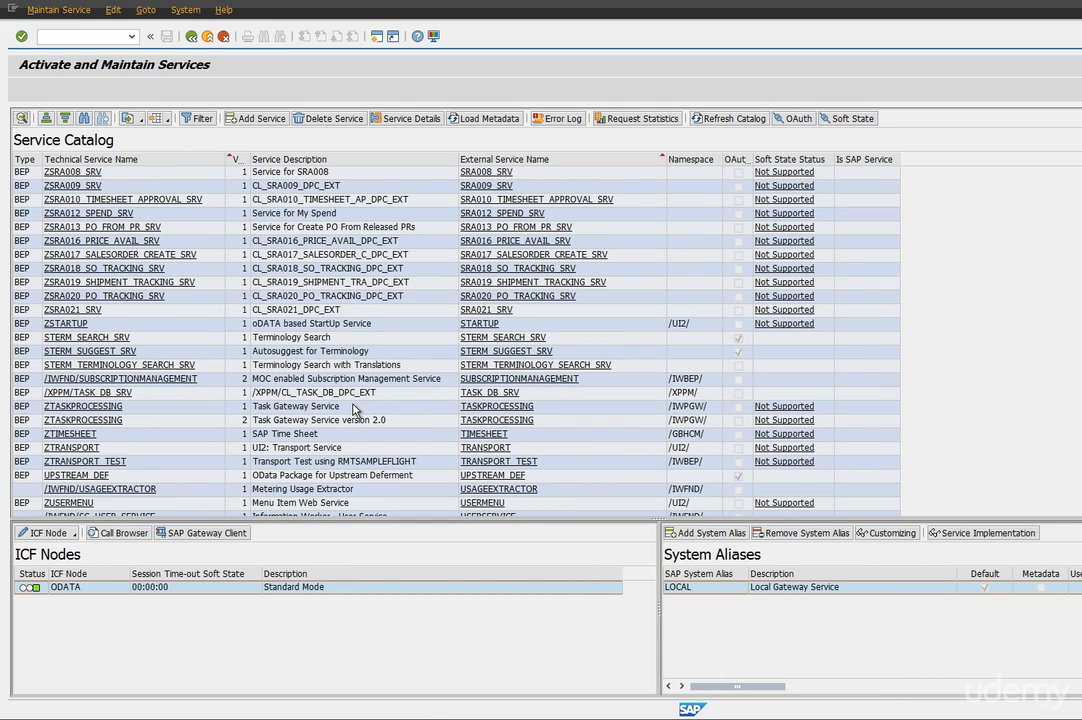
scroll(355, 410, down, 2)
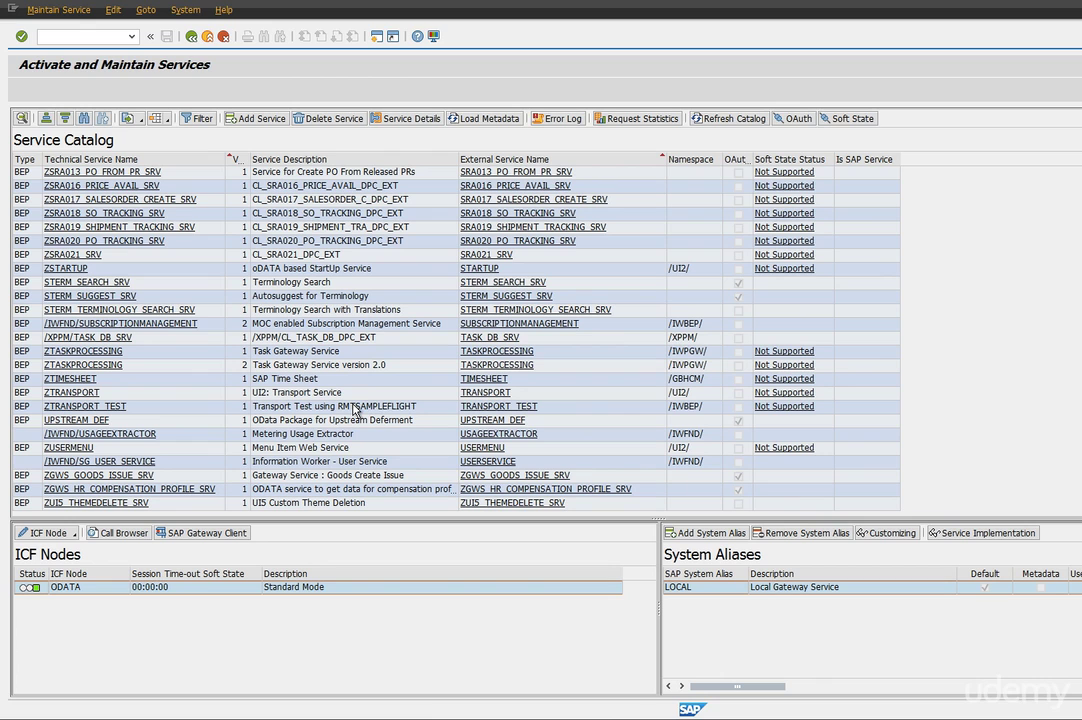
click(67, 381)
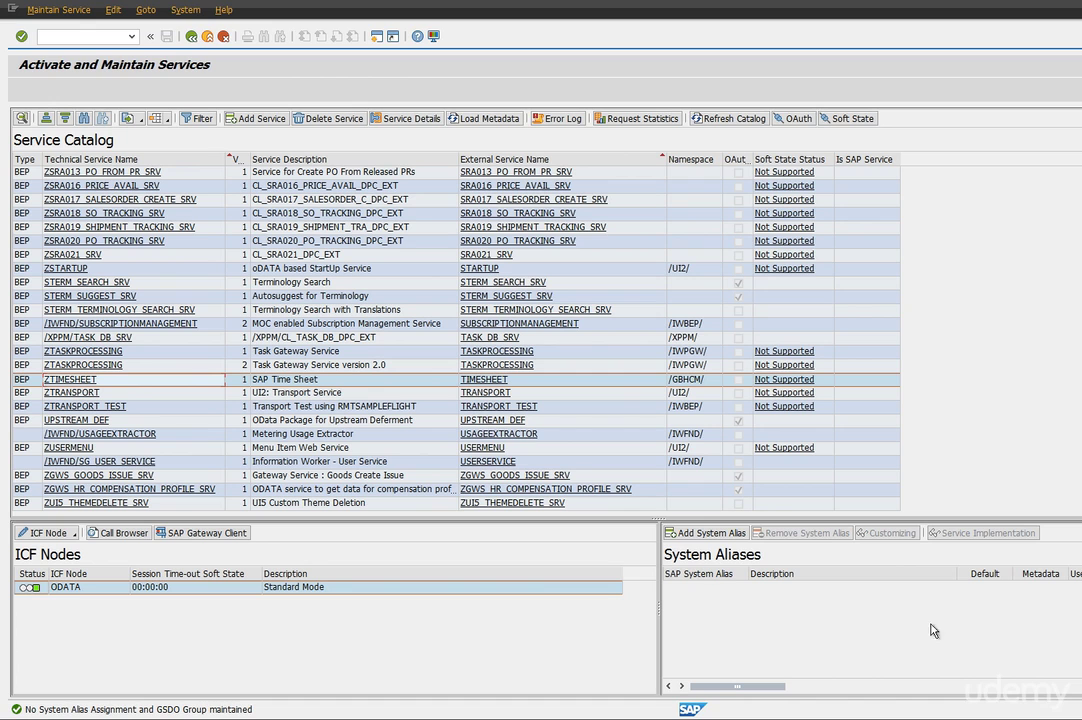
Add a new system alias assignment entry for ZTIMESHEET with service document identifier ZTIMESHEET_0001
click(700, 537)
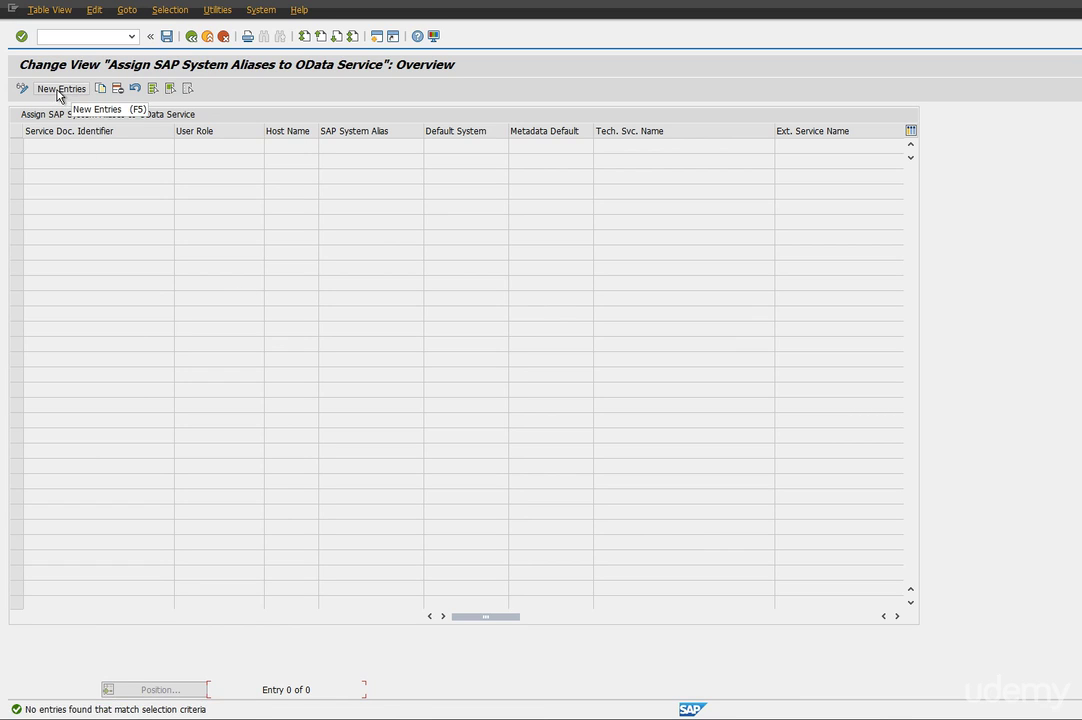
click(58, 94)
click(179, 147)
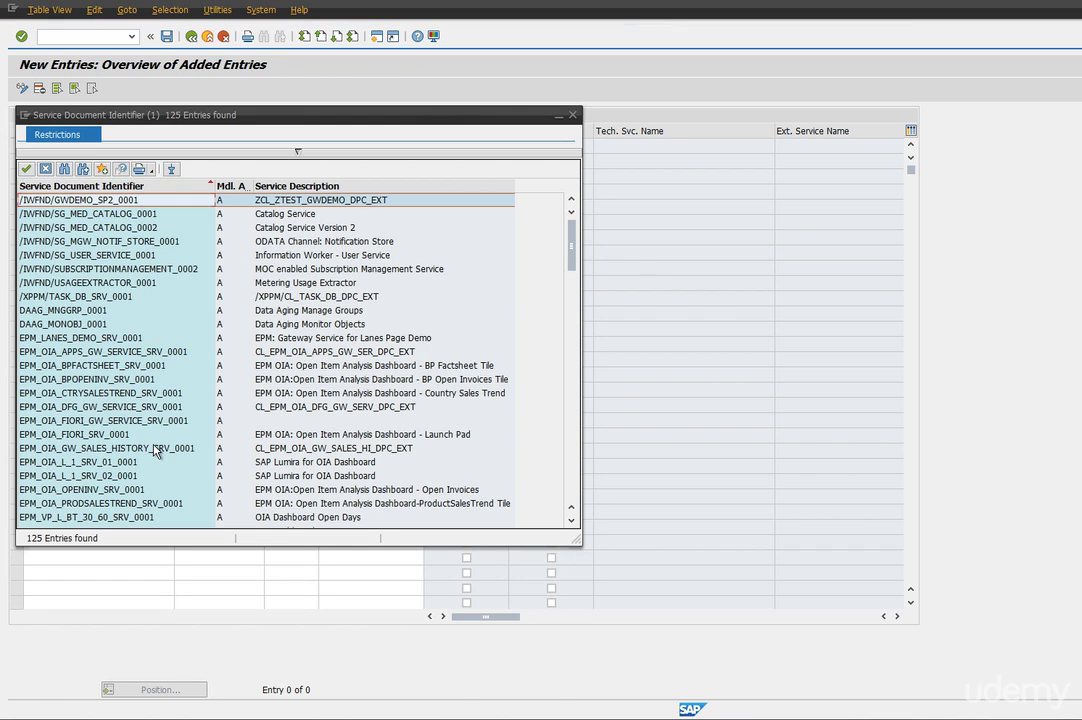
scroll(155, 450, down, 20)
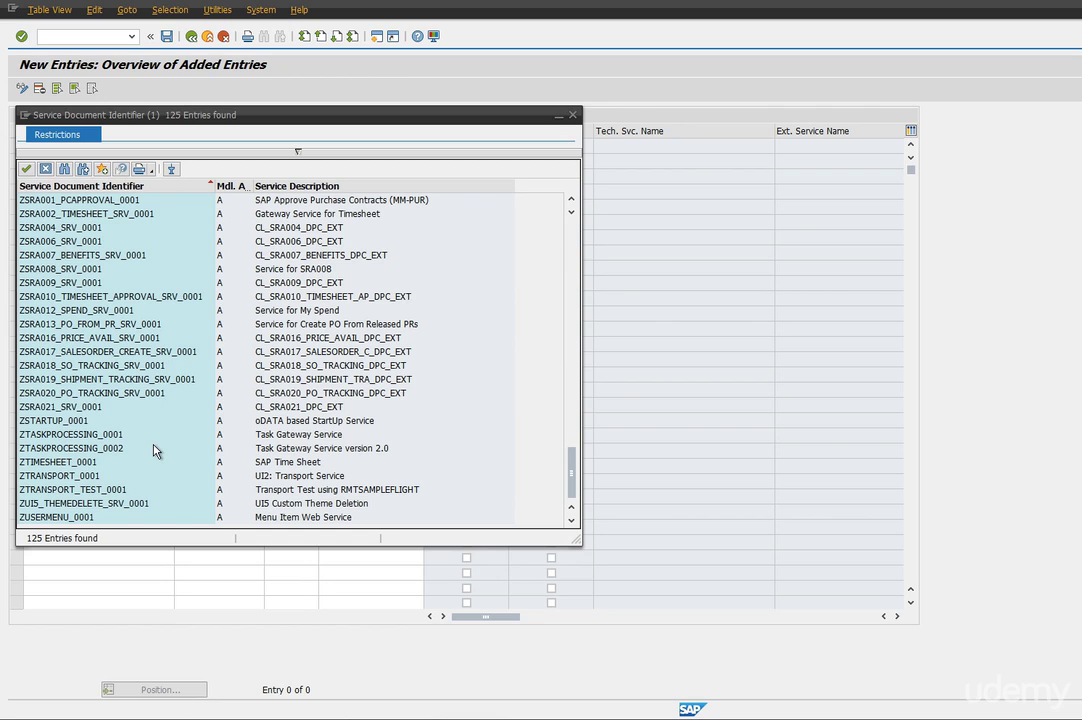
click(83, 465)
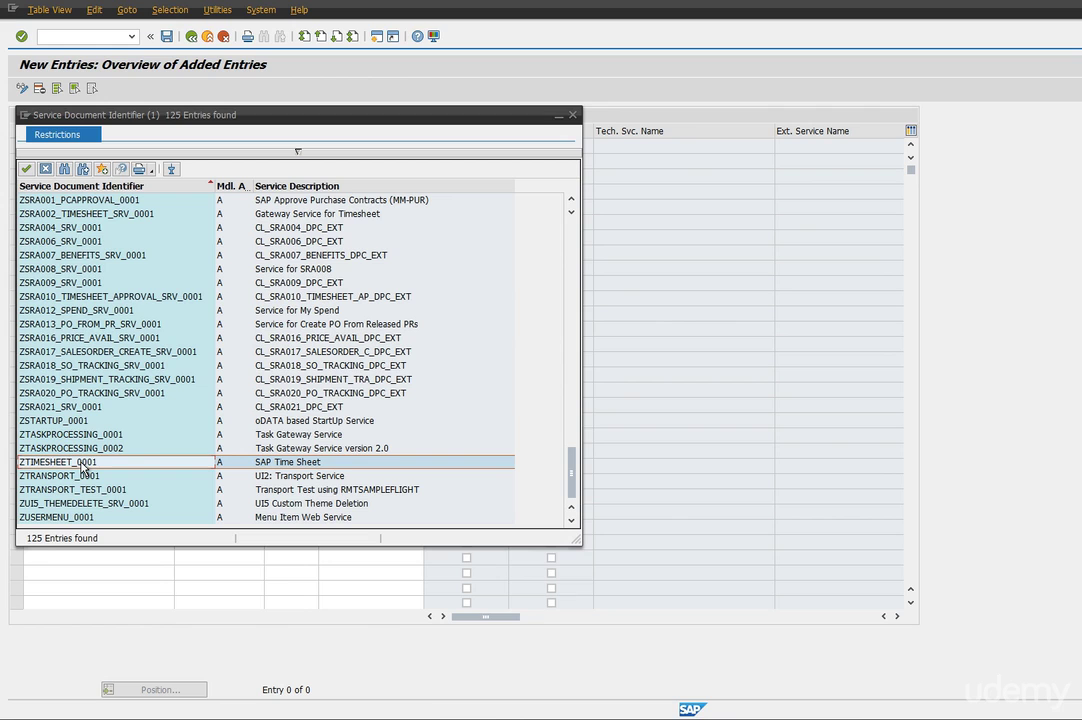
click(26, 169)
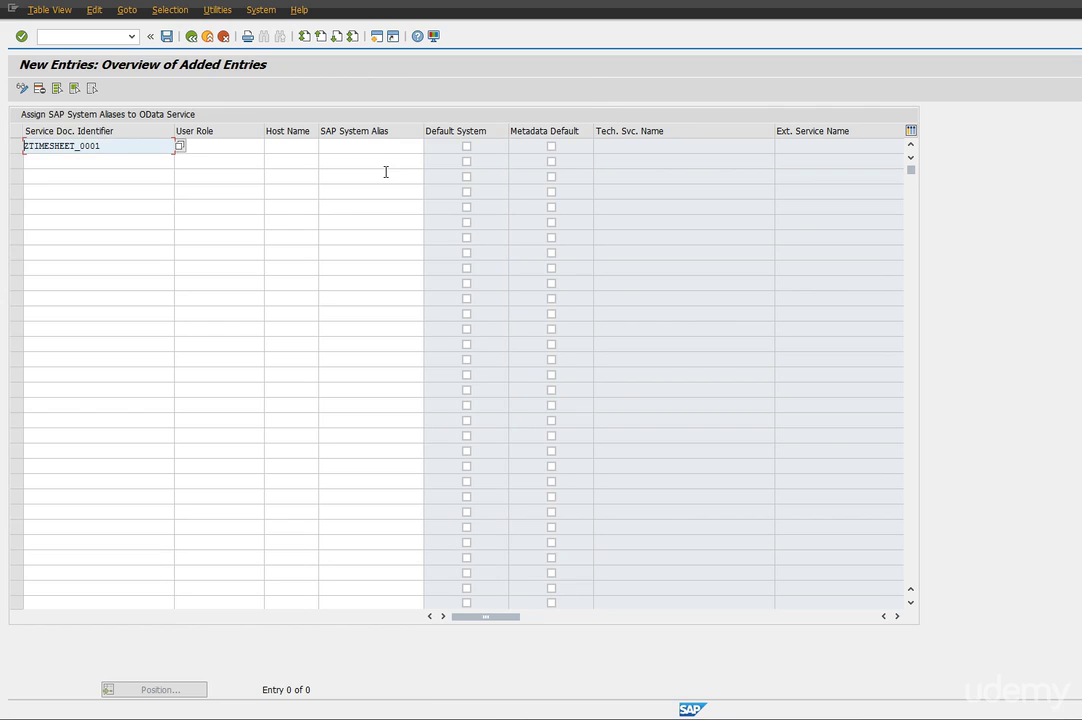
Assign SAP system alias BT2_800 to the ZTIMESHEET_0001 entry and mark it as the default system
click(379, 147)
click(428, 147)
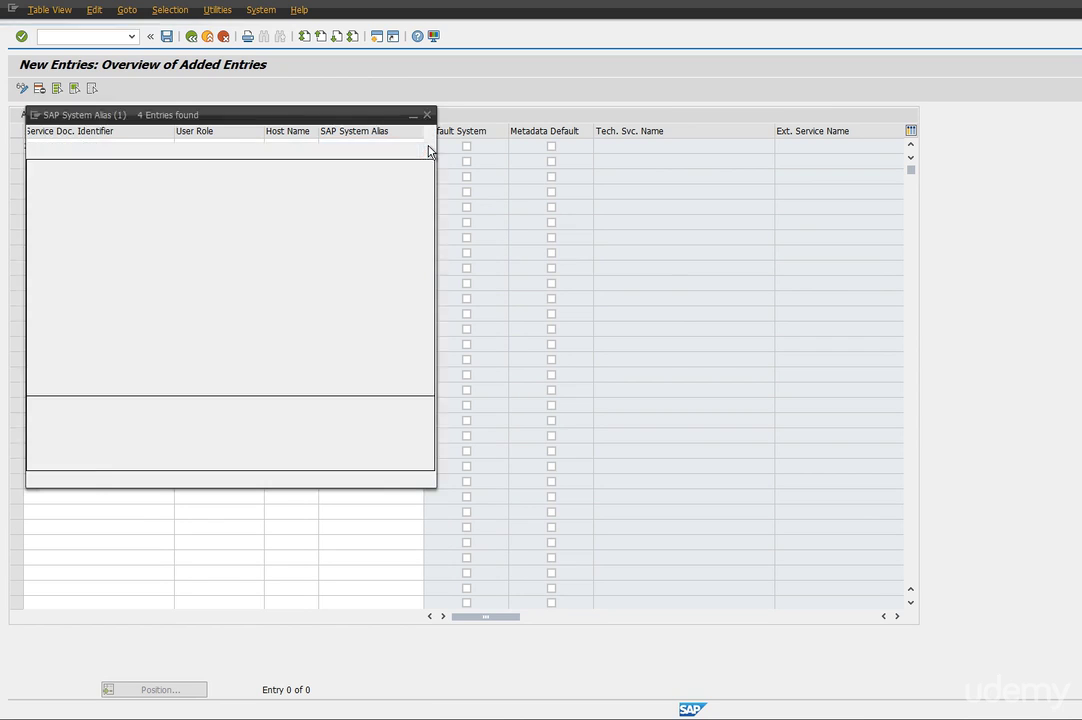
double_click(58, 200)
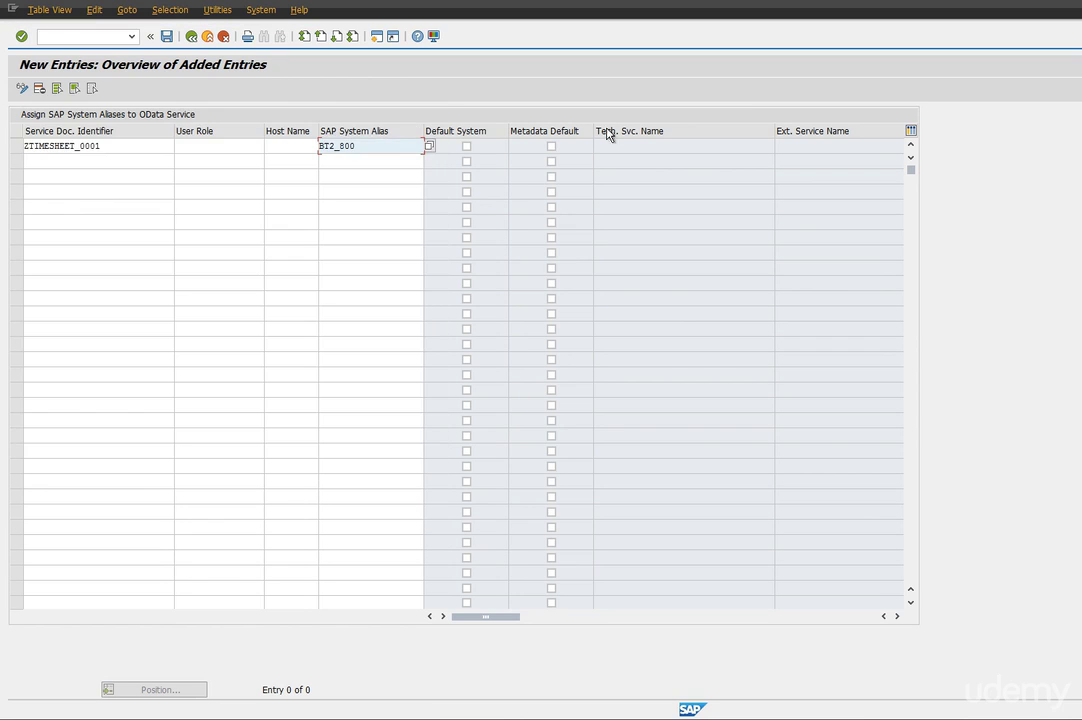
click(466, 146)
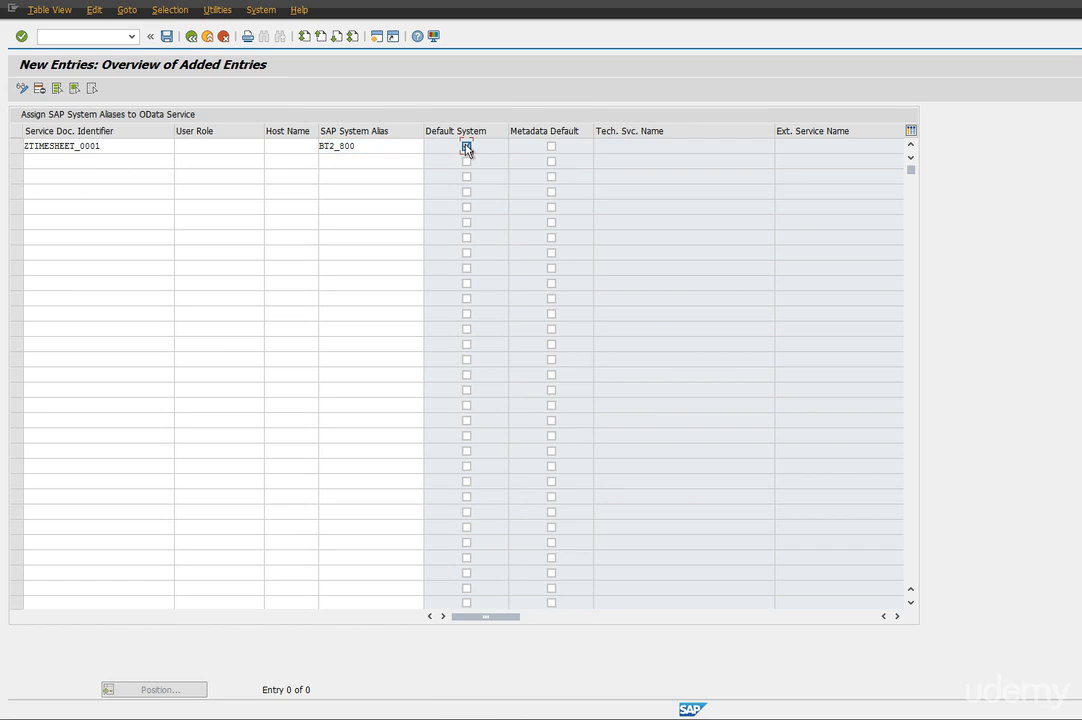
key(Return)
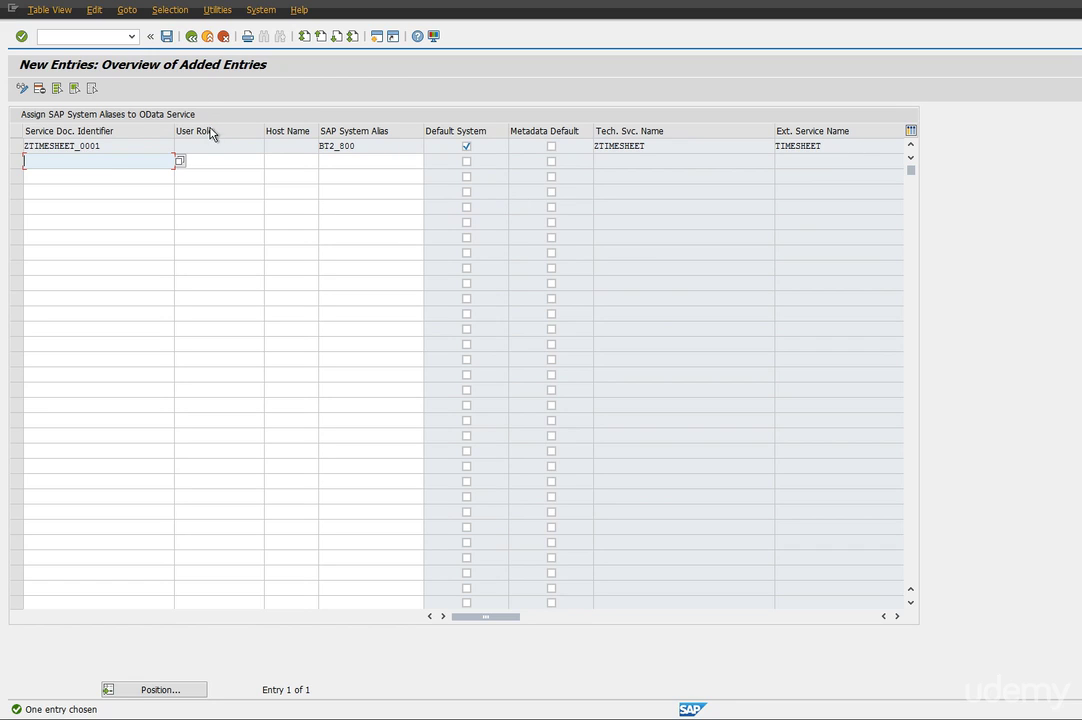
Save the new alias assignment and return to the service catalog
click(167, 40)
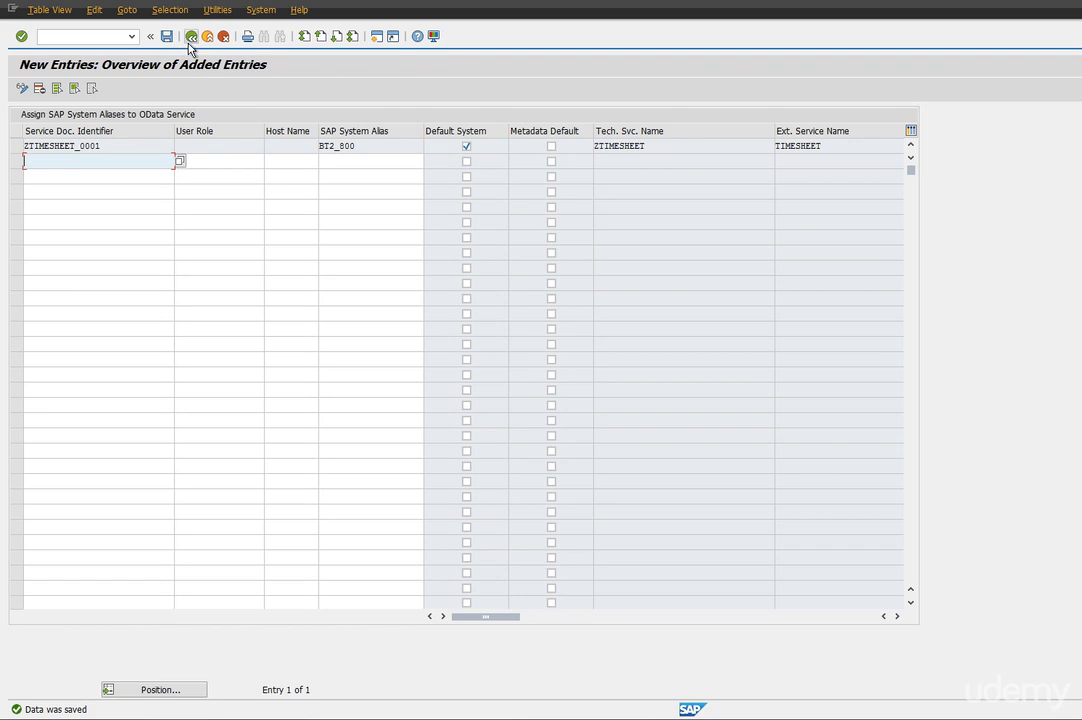
click(190, 40)
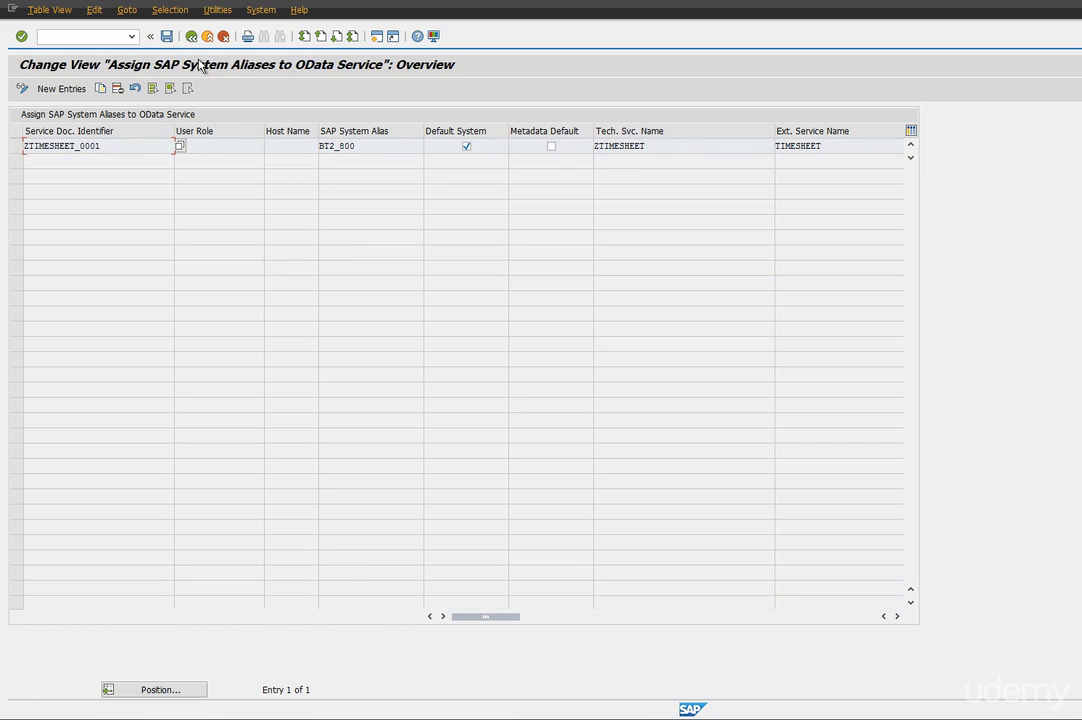
click(190, 36)
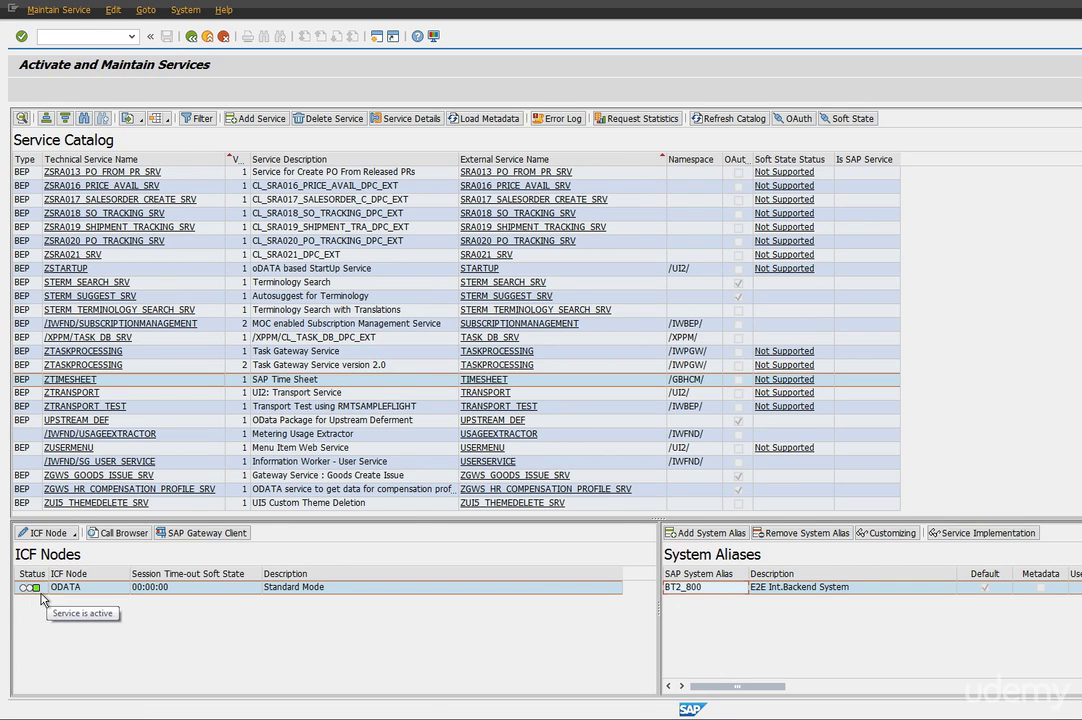
Activate the ODATA ICF node of the ZTIMESHEET service and acknowledge the information message
click(73, 537)
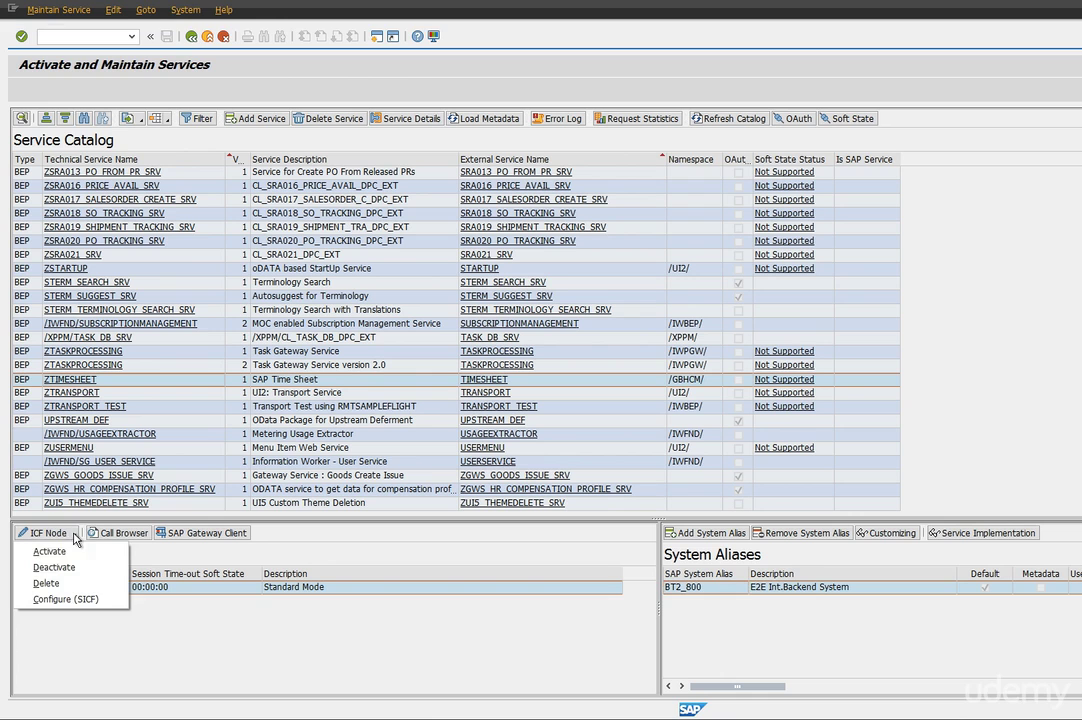
click(49, 551)
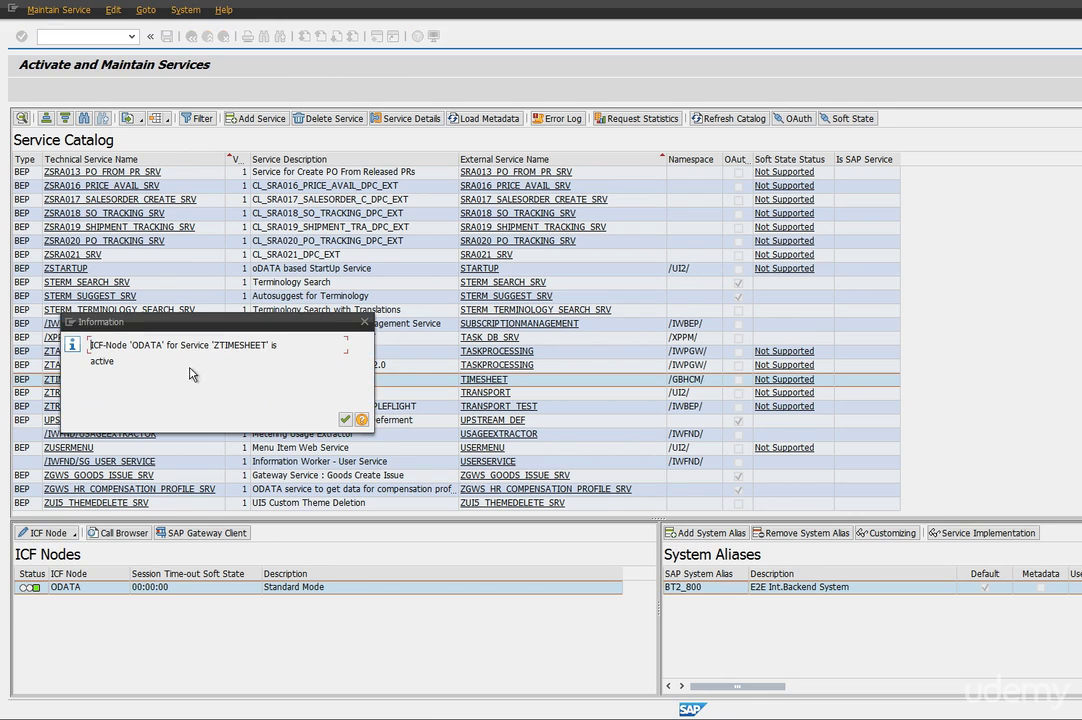
click(345, 419)
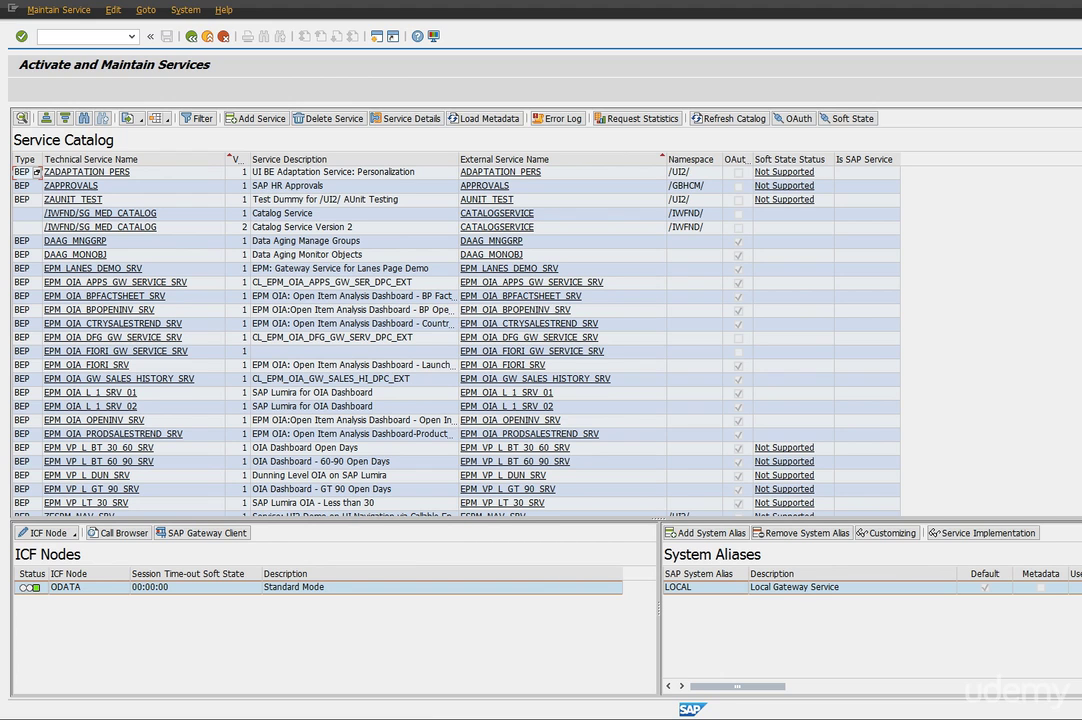
click(131, 36)
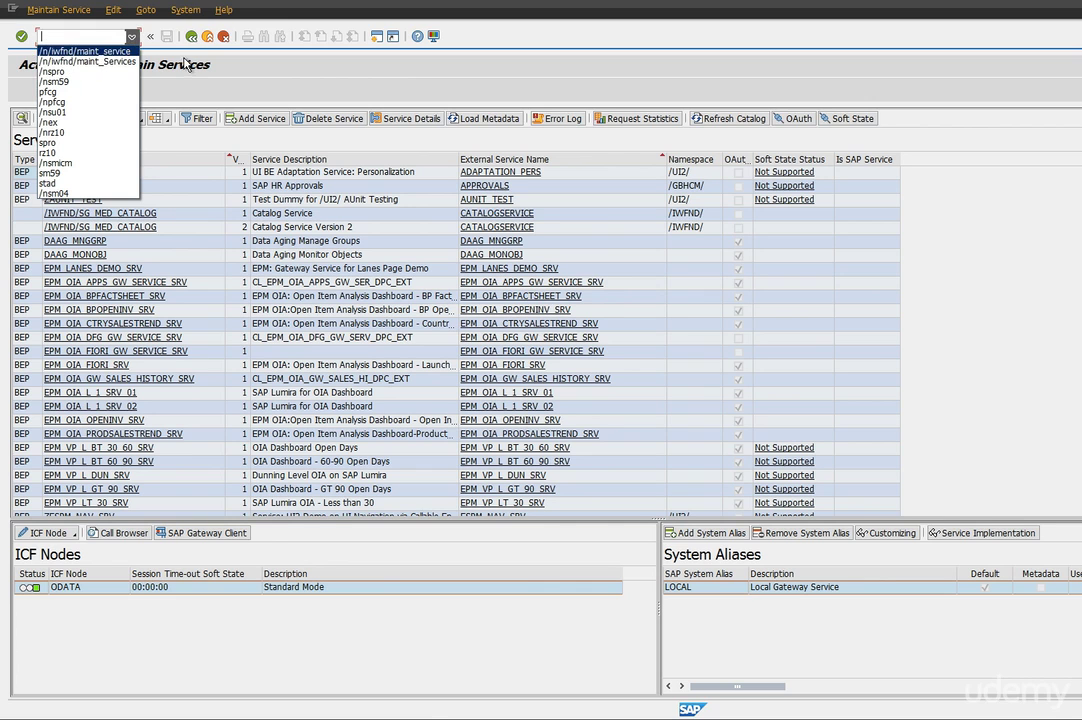
click(218, 92)
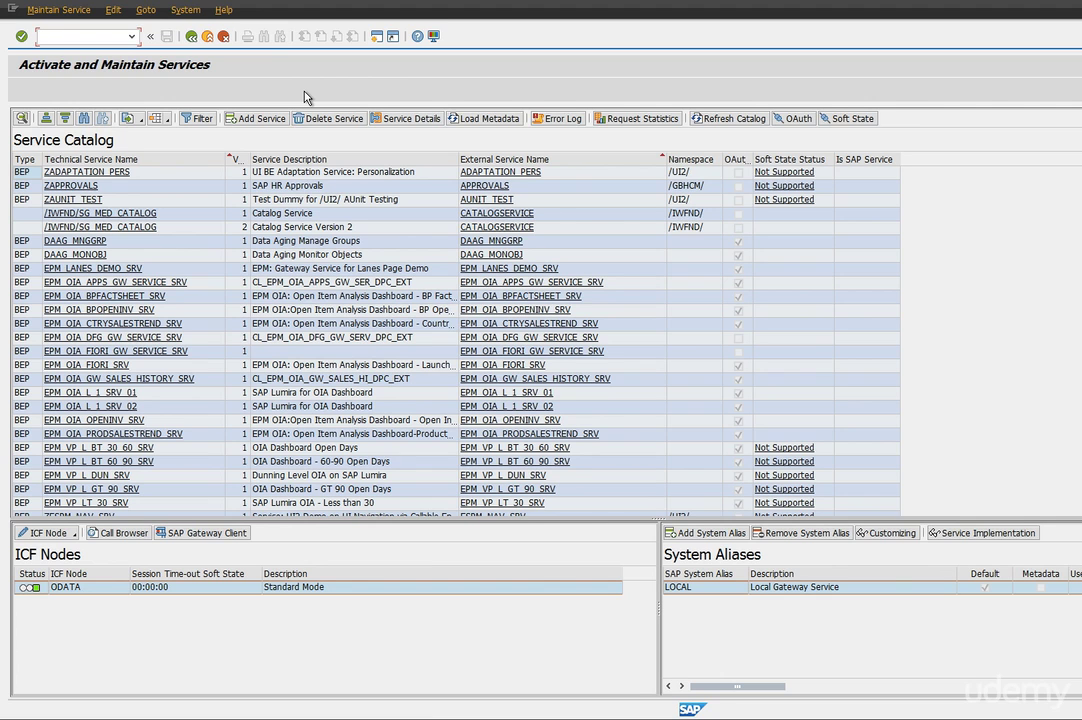
Start adding a service and retrieve the backend services for system alias BT2_800
click(252, 119)
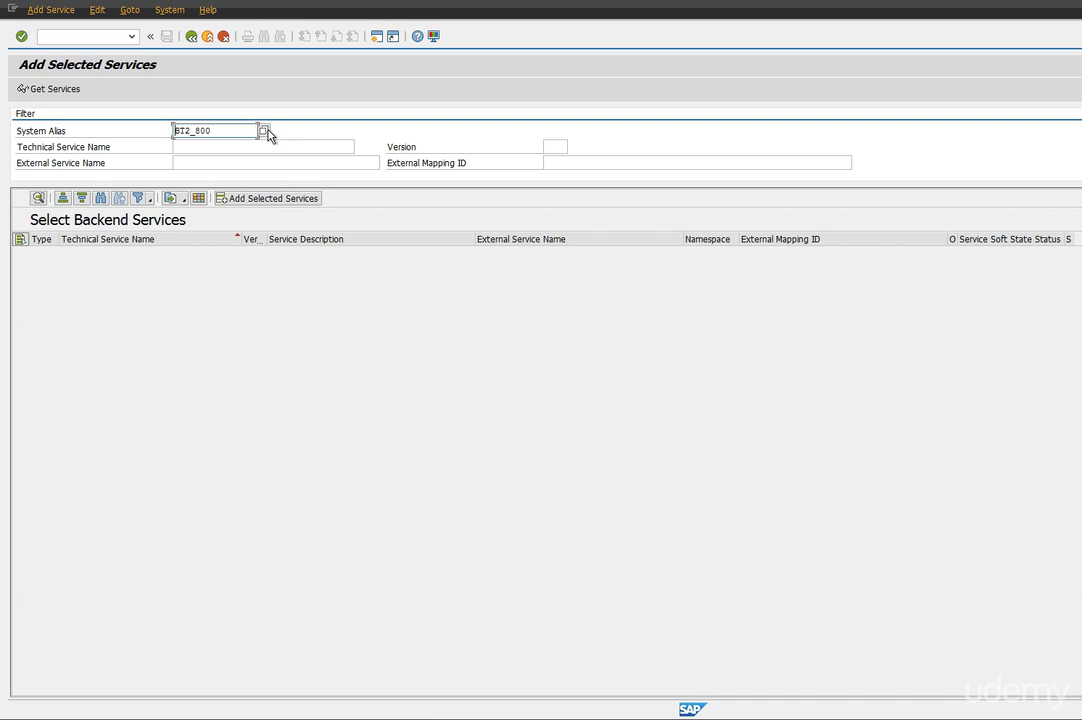
click(264, 131)
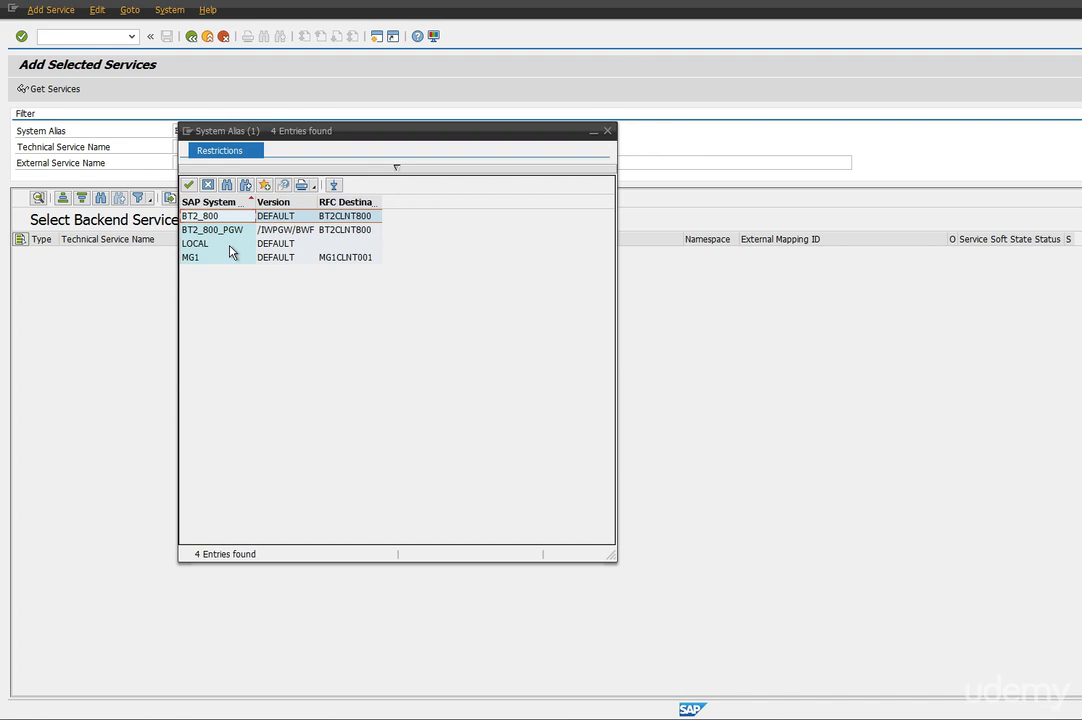
click(187, 184)
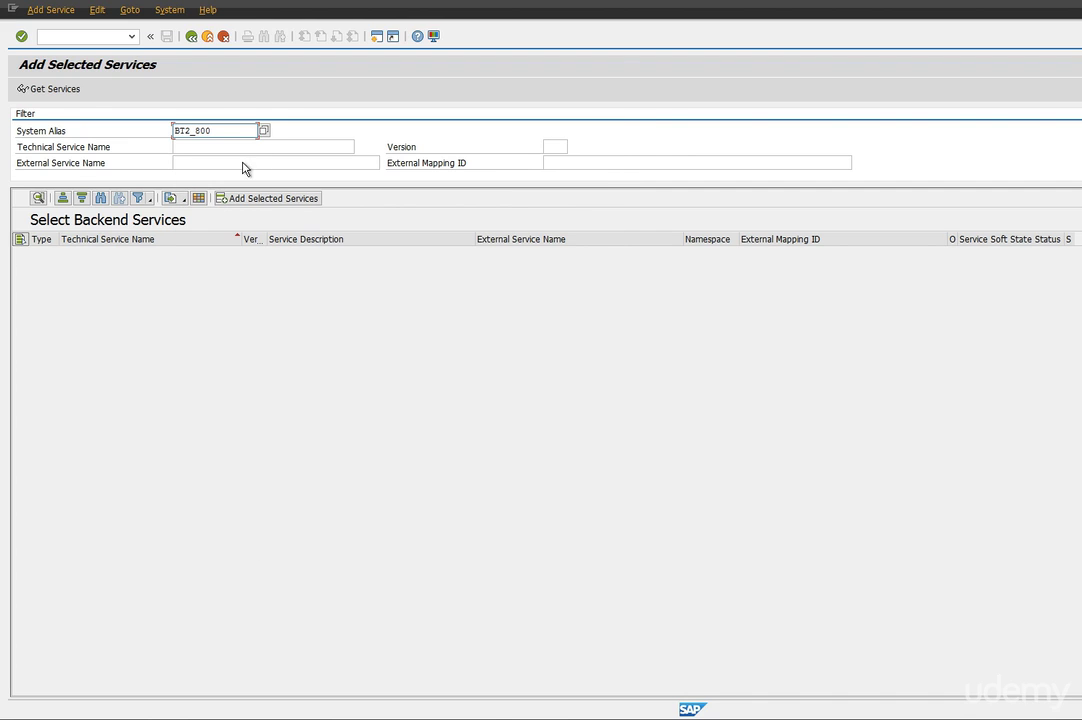
click(53, 91)
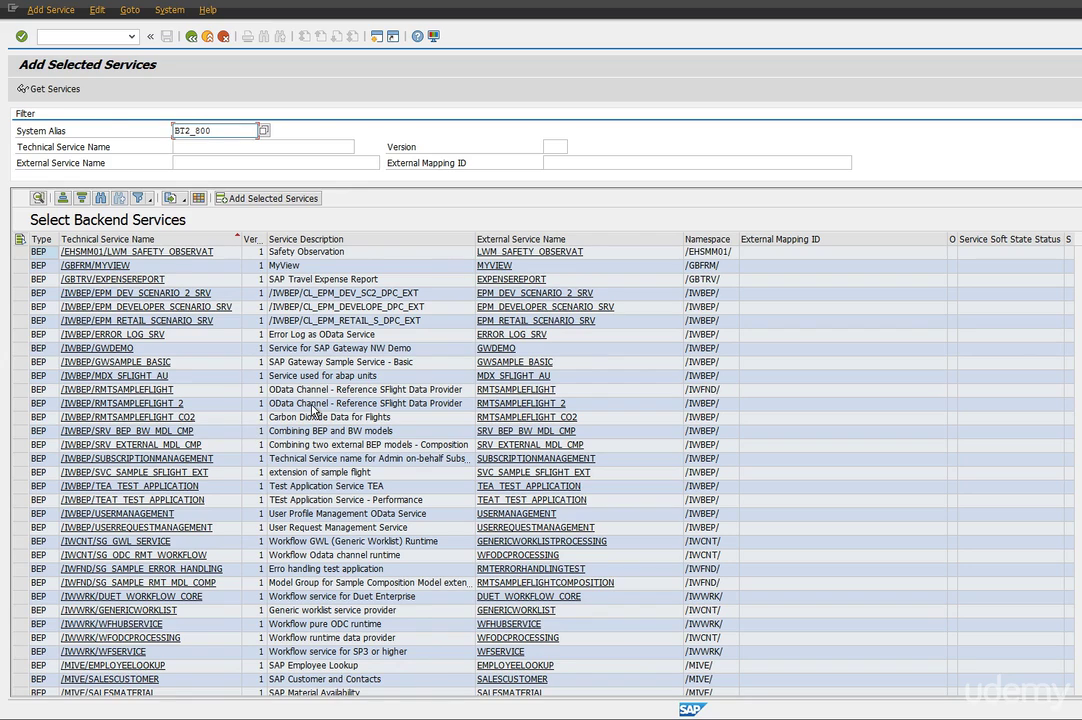
Find SRM_PURCHASEORDER in the backend services list and open its Add Service details
scroll(313, 410, down, 10)
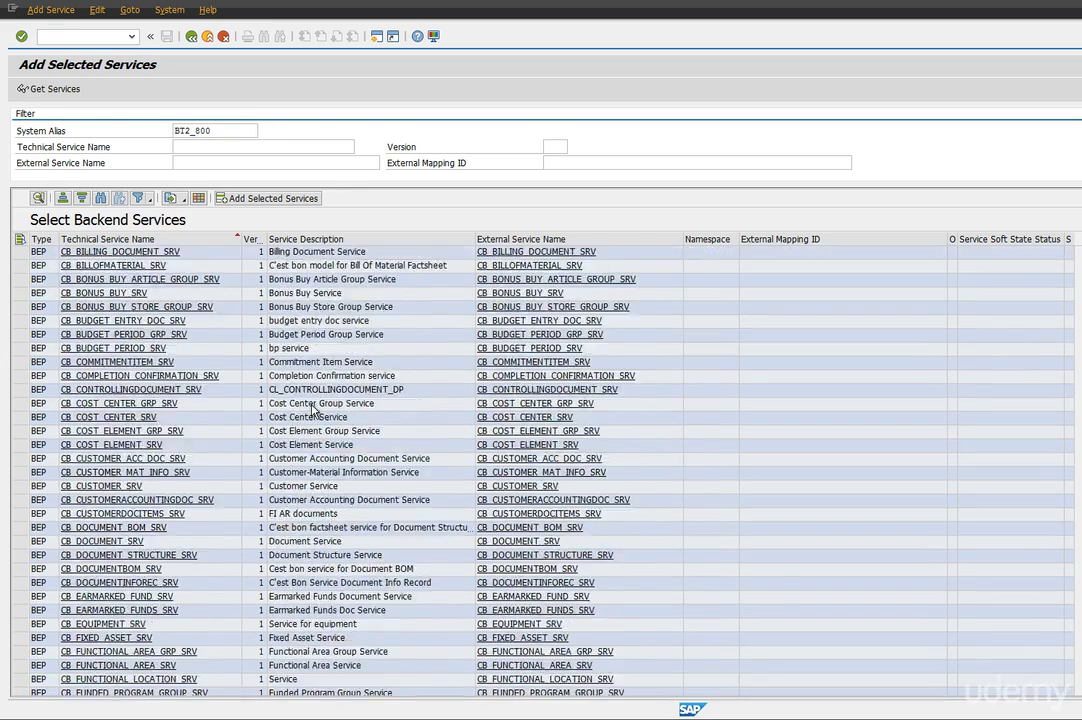
scroll(313, 410, down, 20)
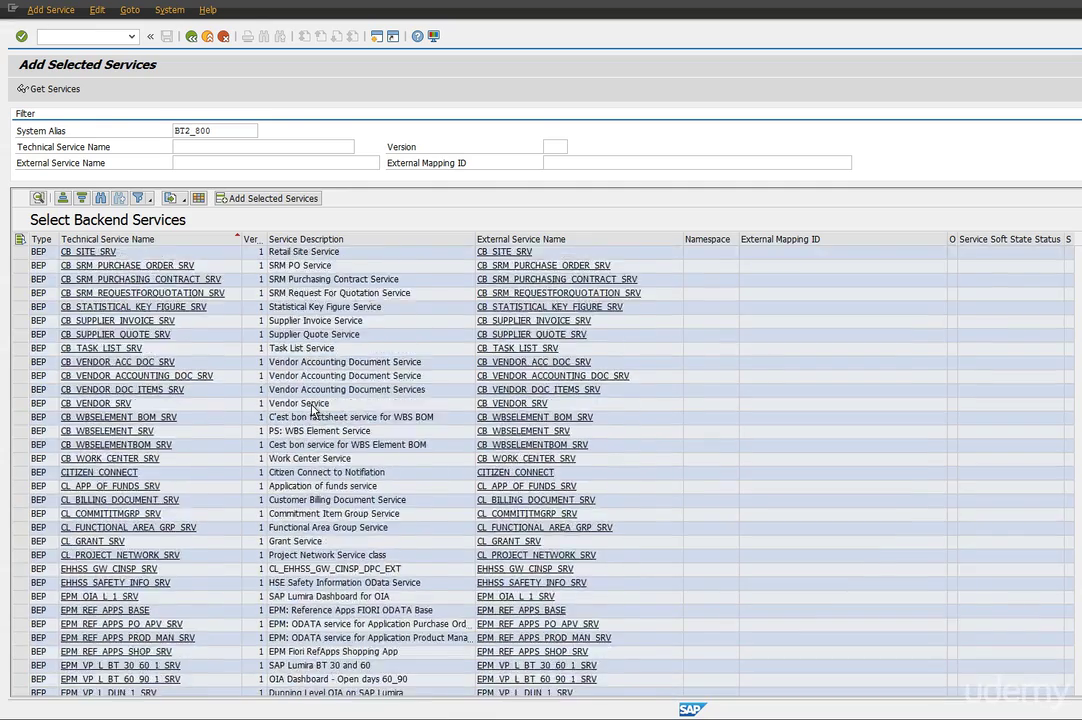
scroll(313, 410, down, 20)
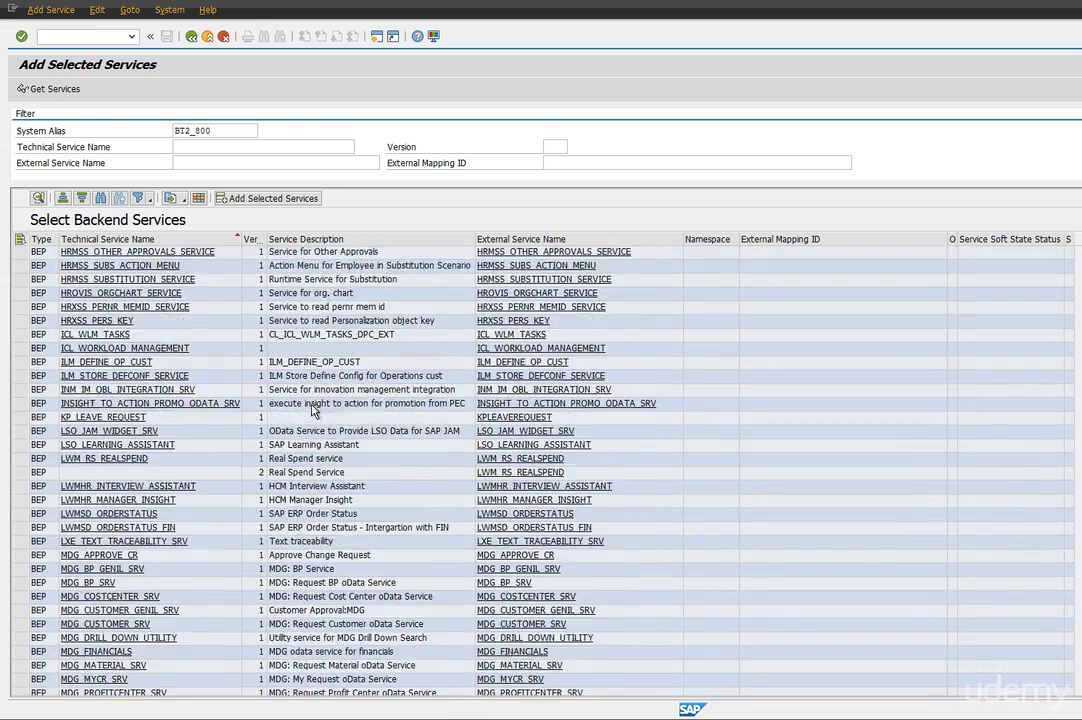
scroll(313, 410, down, 20)
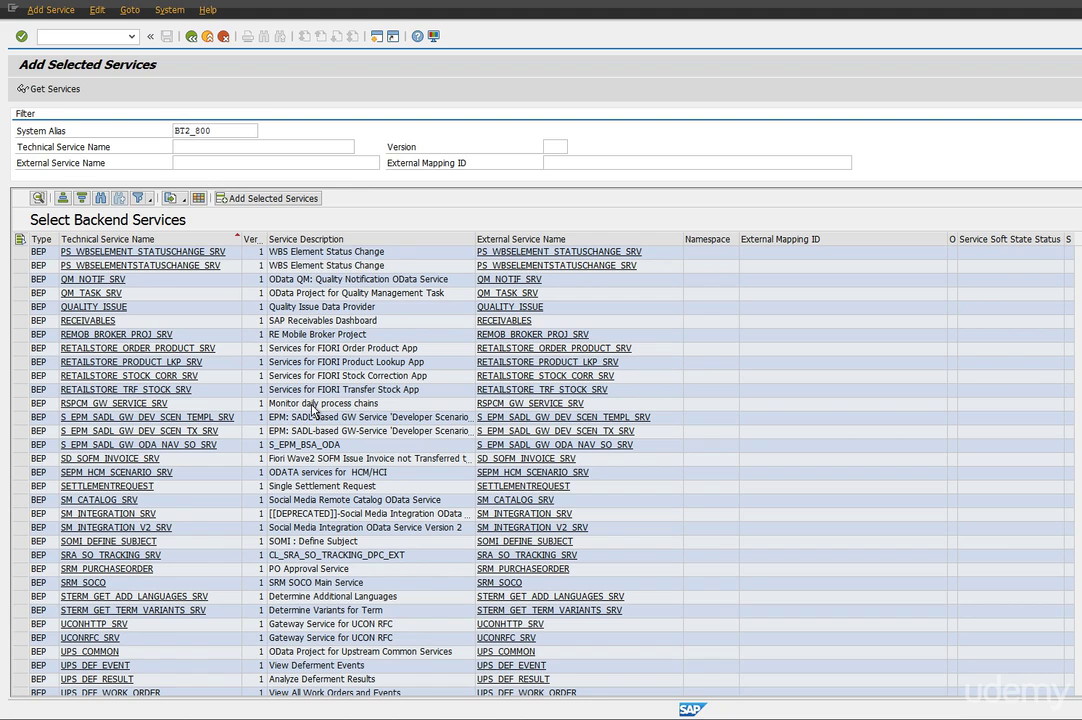
scroll(313, 410, down, 2)
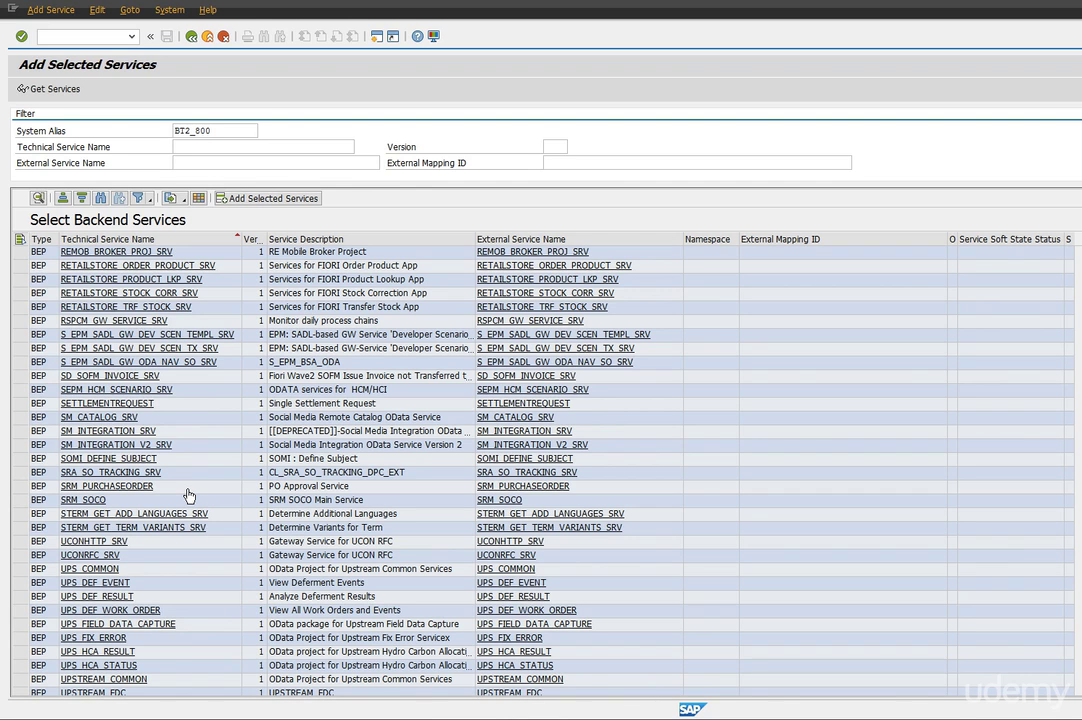
click(100, 487)
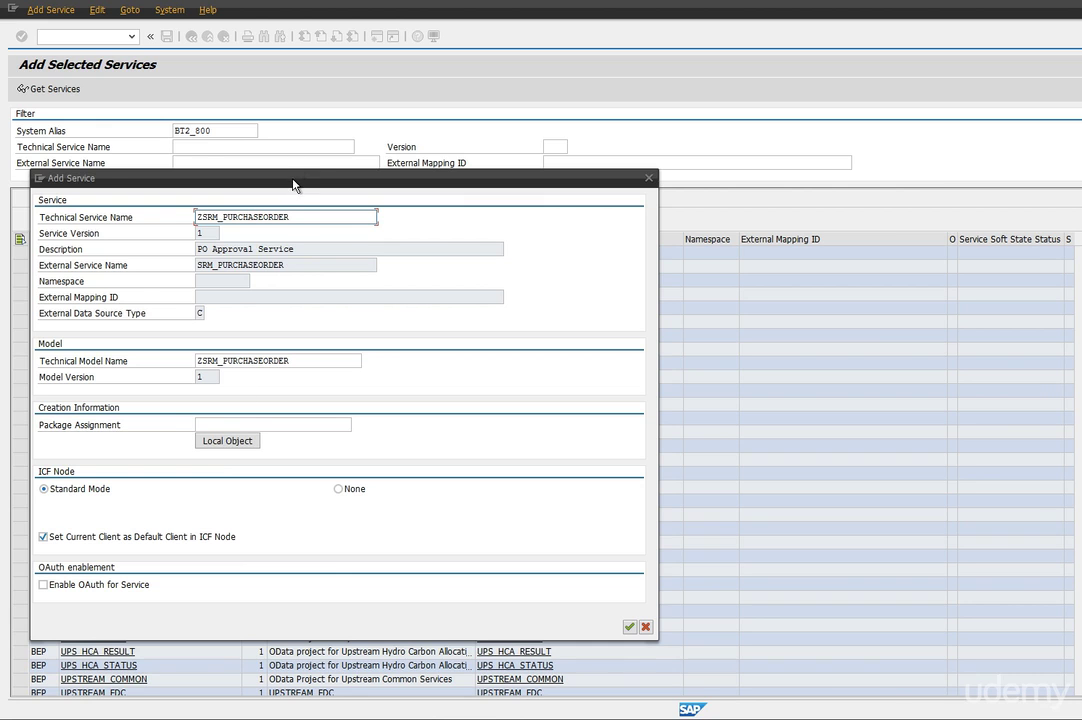
Create the ZSRM_PURCHASEORDER service as a local object in standard ICF mode, and return to the service catalog
drag(308, 178, 446, 157)
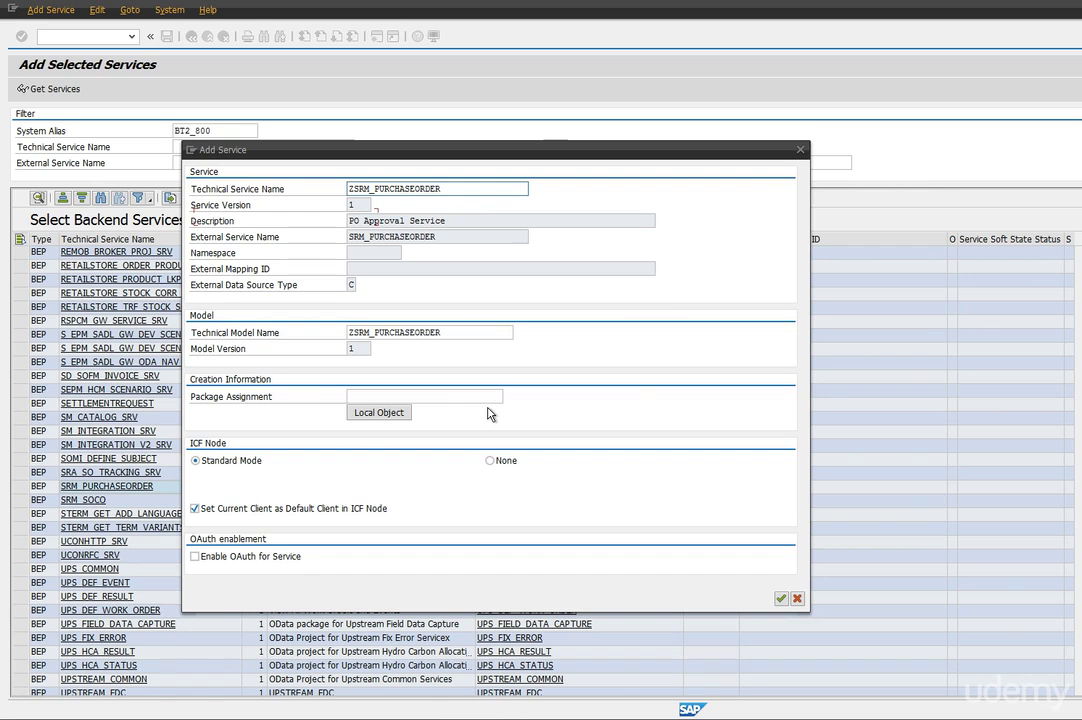
click(381, 416)
click(781, 599)
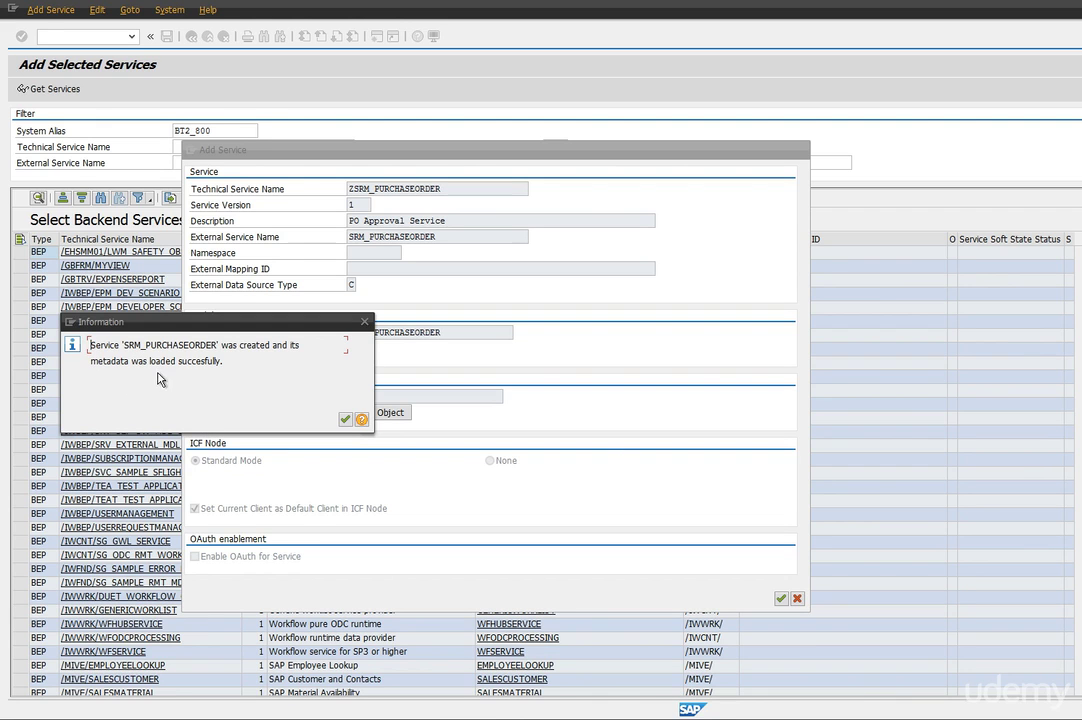
click(345, 419)
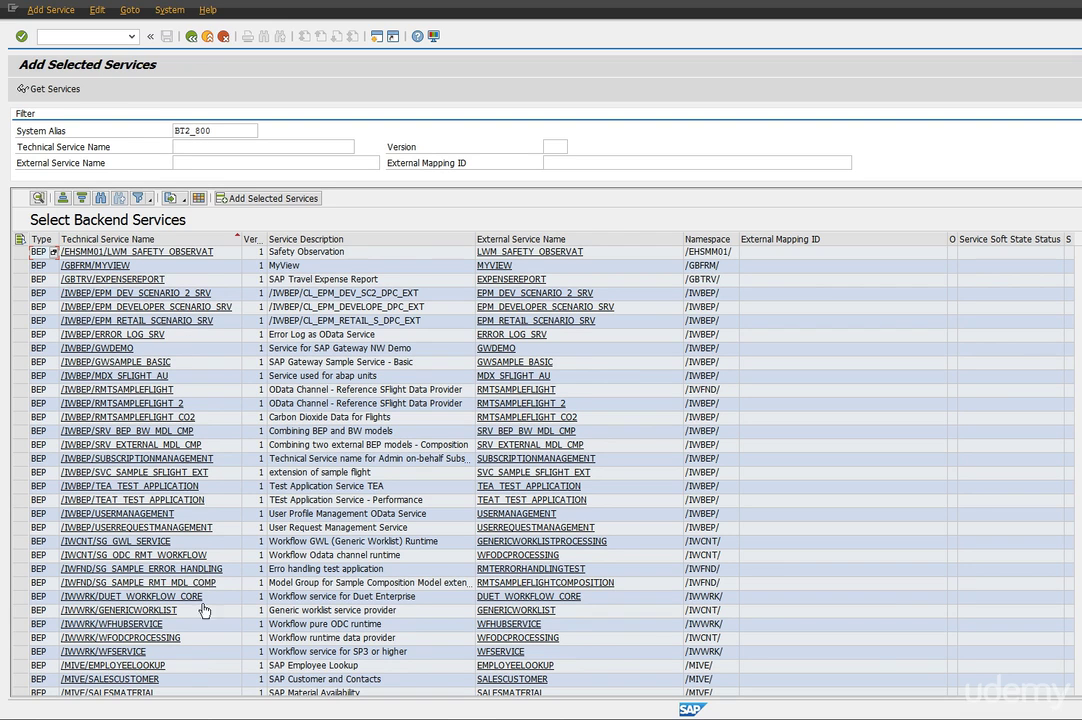
click(191, 37)
scroll(240, 418, down, 1)
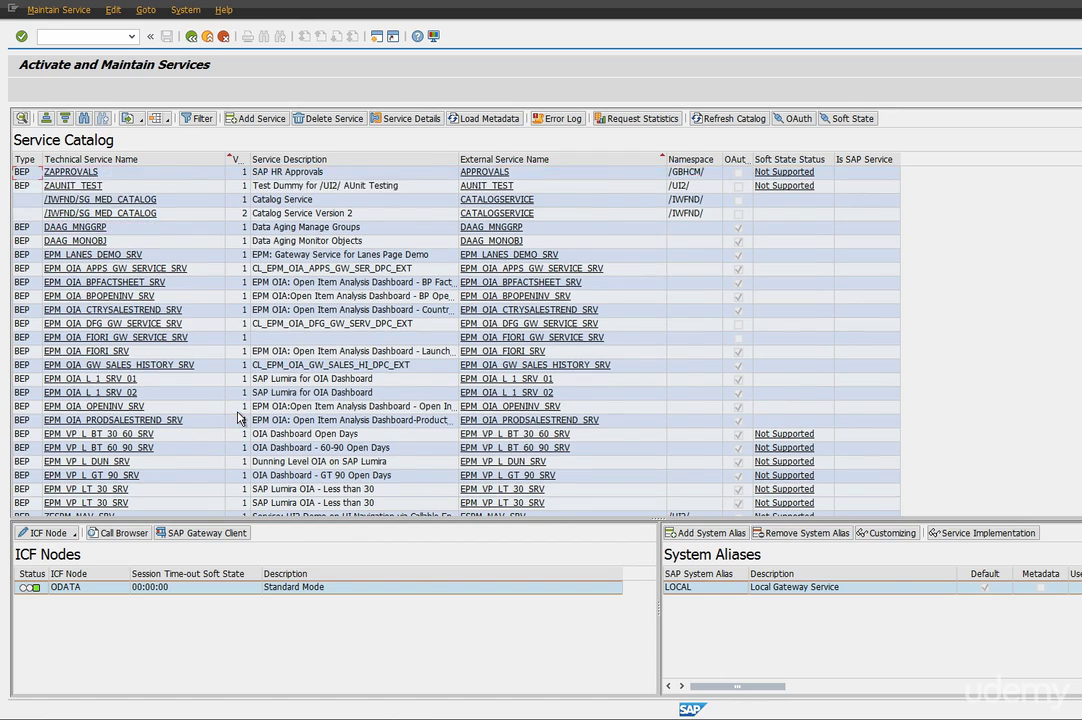
Find ZSRM_PURCHASEORDER in the service catalog, select it and check its assigned system alias
scroll(240, 418, down, 10)
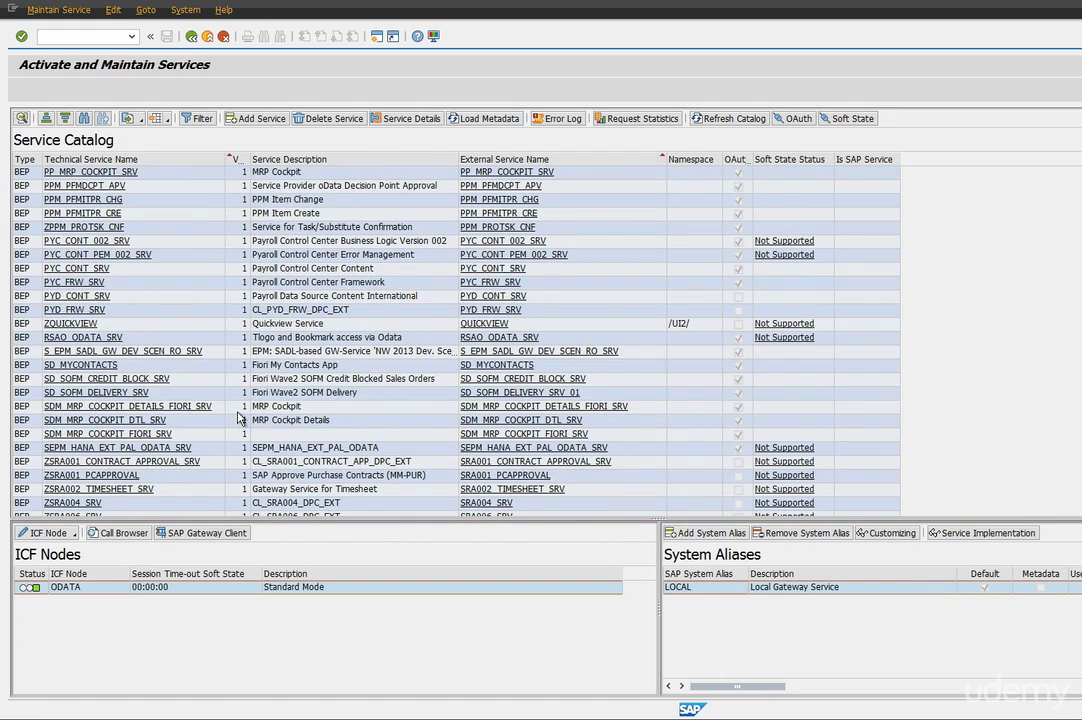
scroll(240, 418, down, 12)
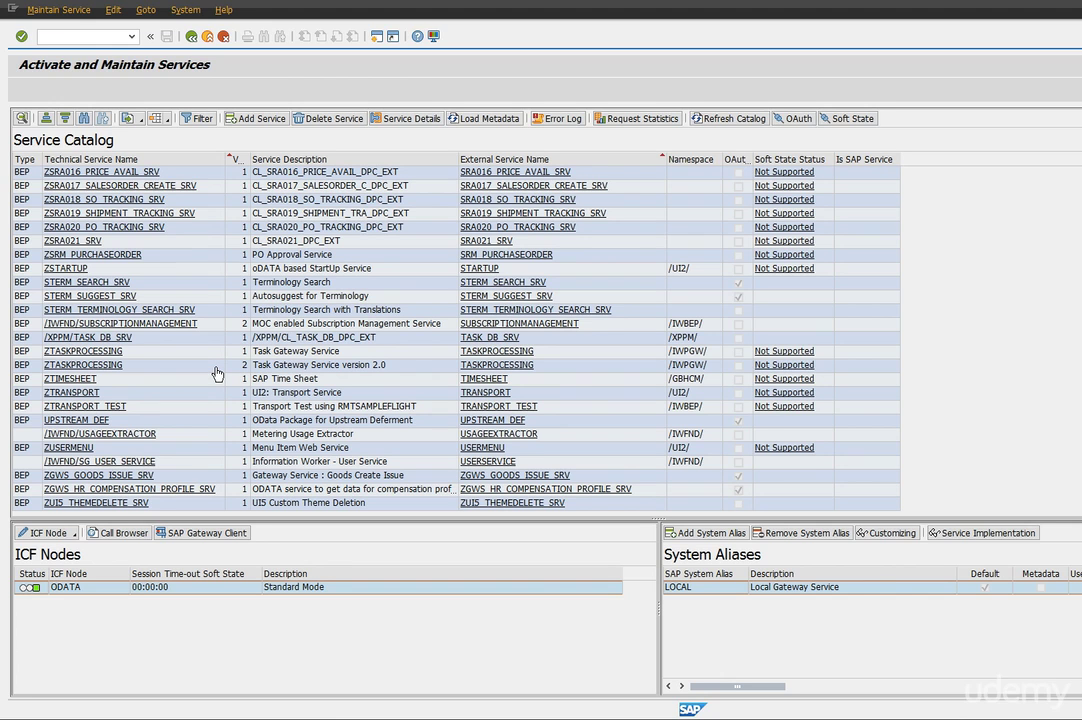
scroll(217, 374, up, 2)
scroll(217, 374, up, 1)
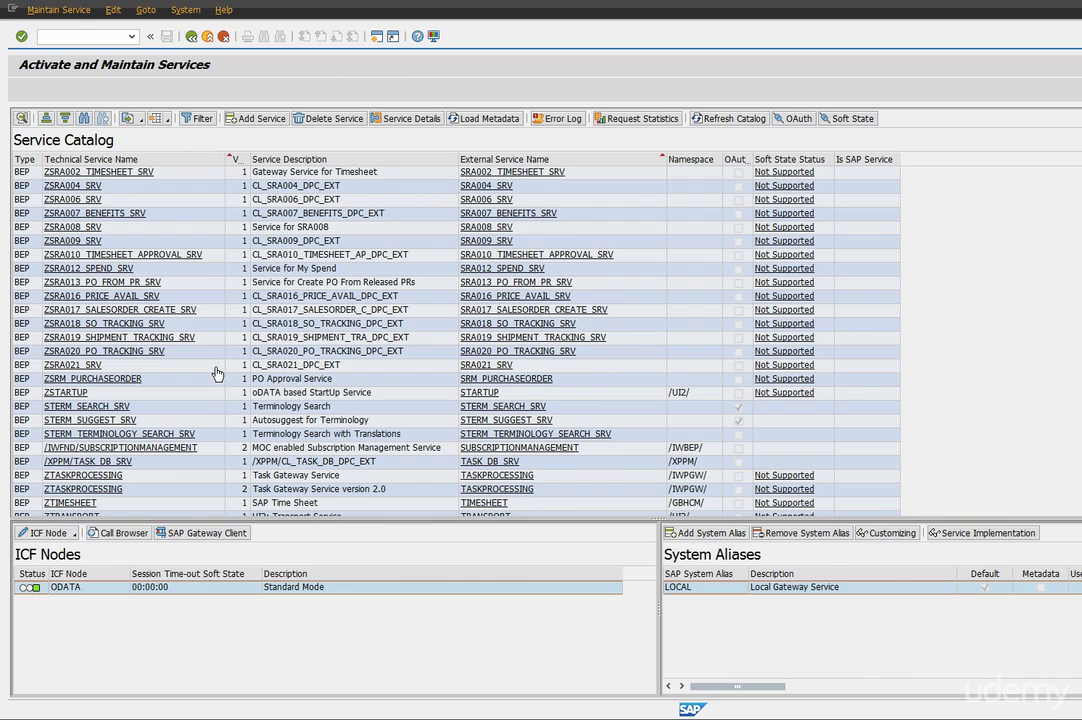
click(152, 380)
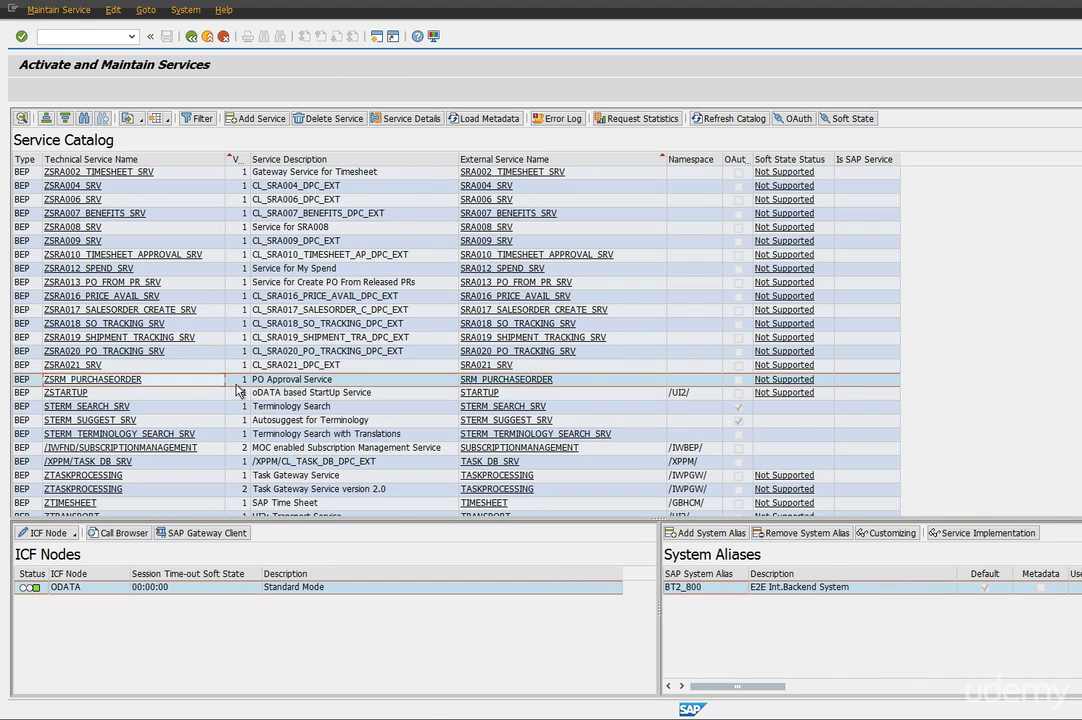
click(709, 600)
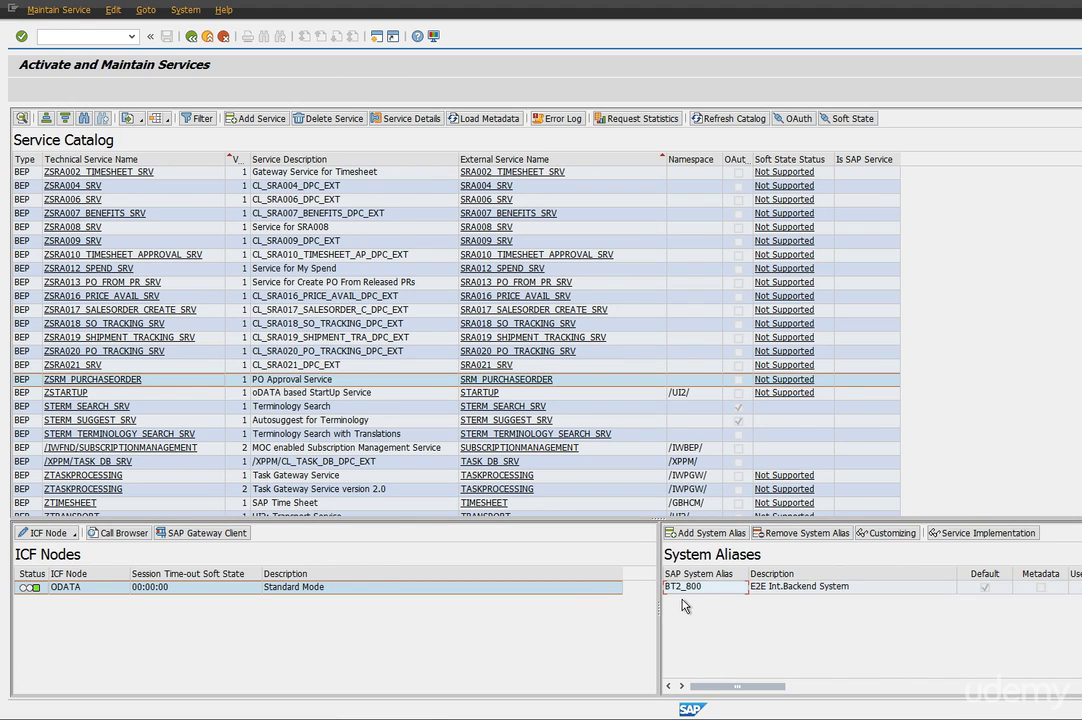
click(711, 590)
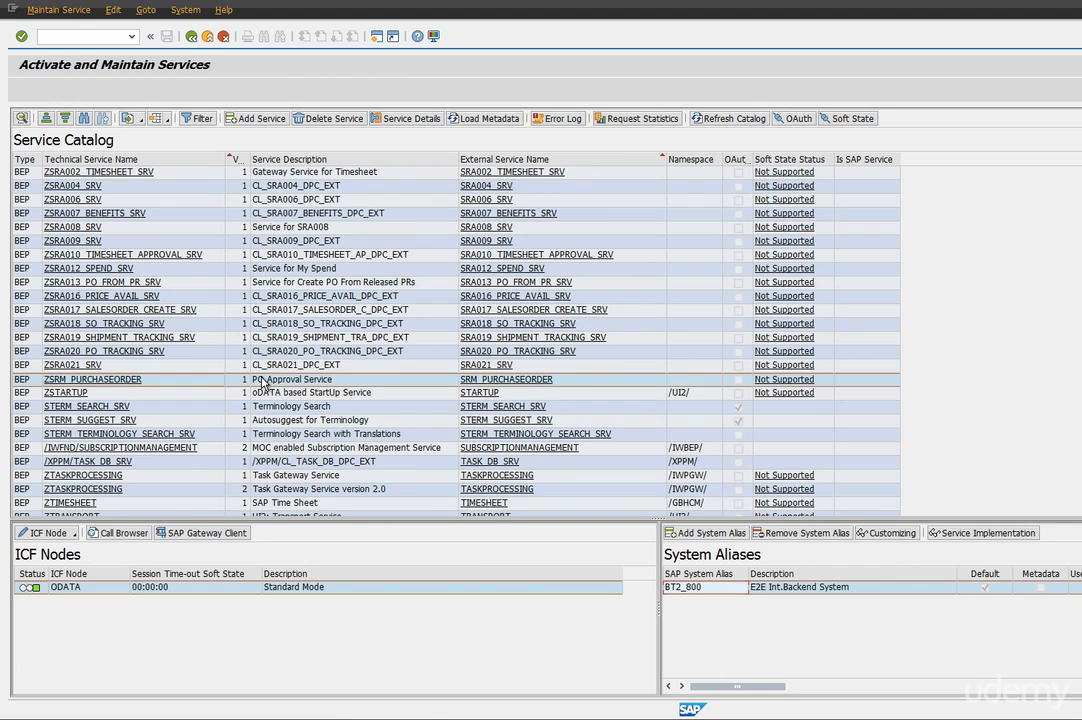
Locate the UI2 namespace services ZINTEROP and ZLAUNCHPAD in the service catalog and select each in turn
scroll(262, 383, up, 6)
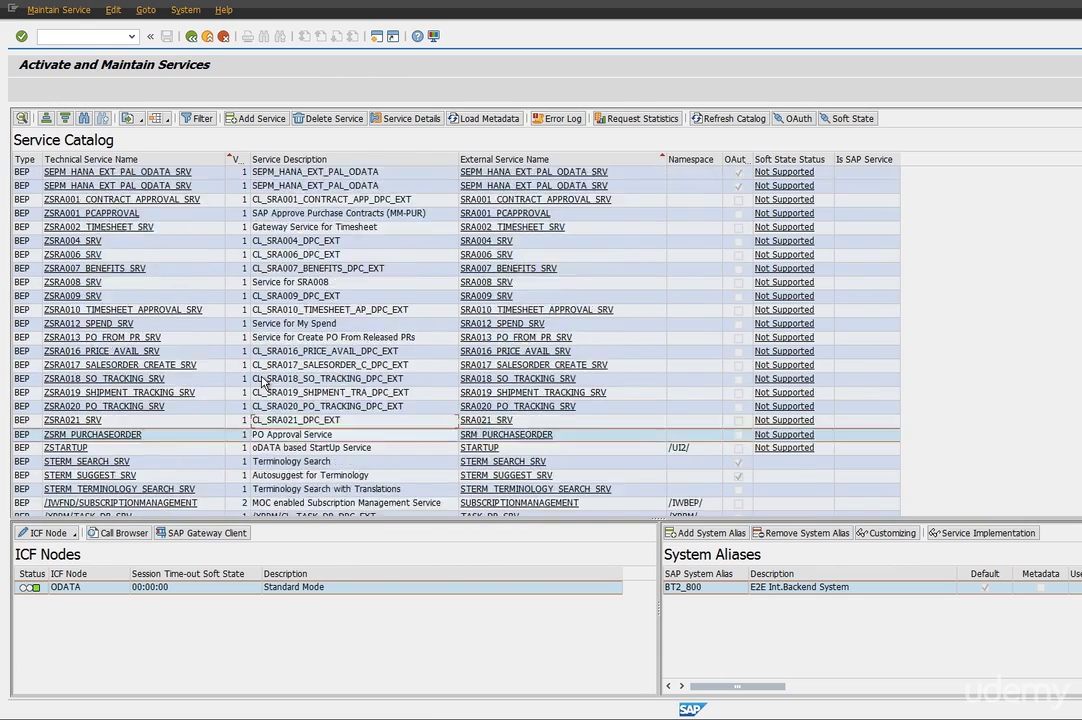
scroll(262, 383, up, 2)
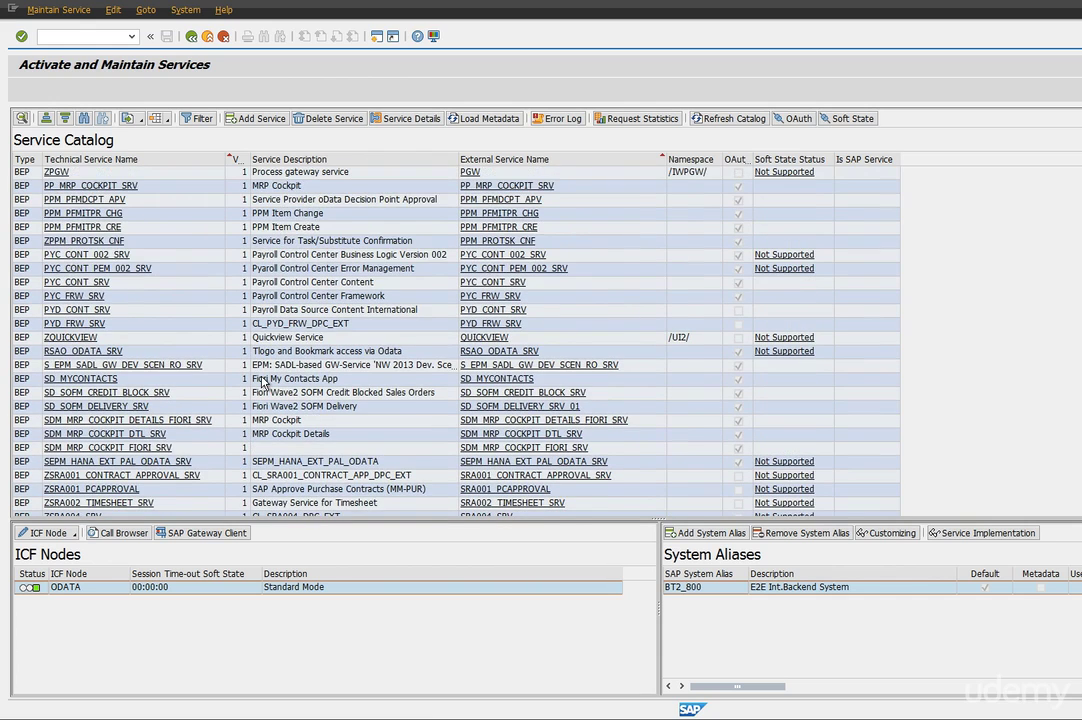
scroll(262, 383, up, 2)
scroll(262, 383, up, 4)
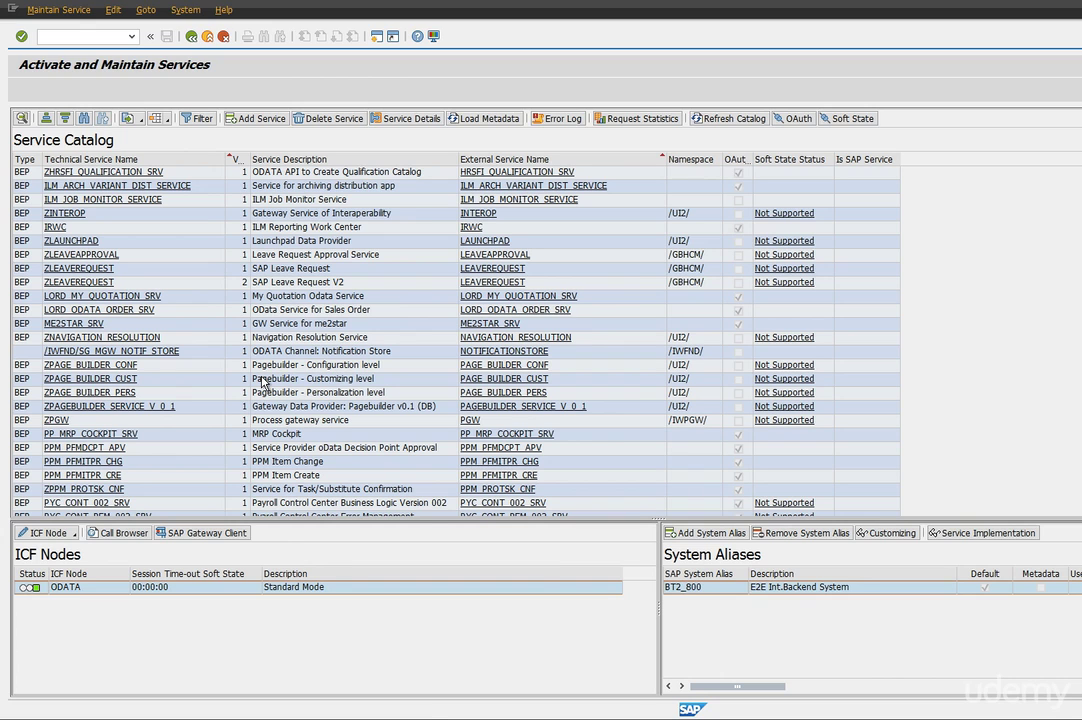
click(23, 214)
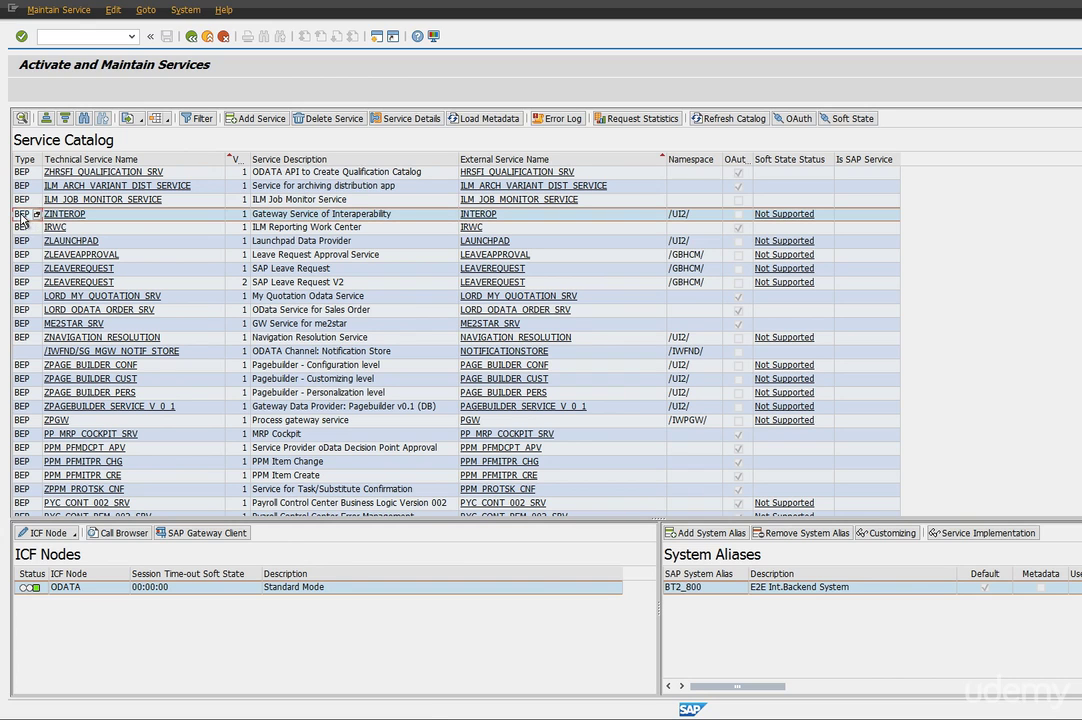
click(121, 246)
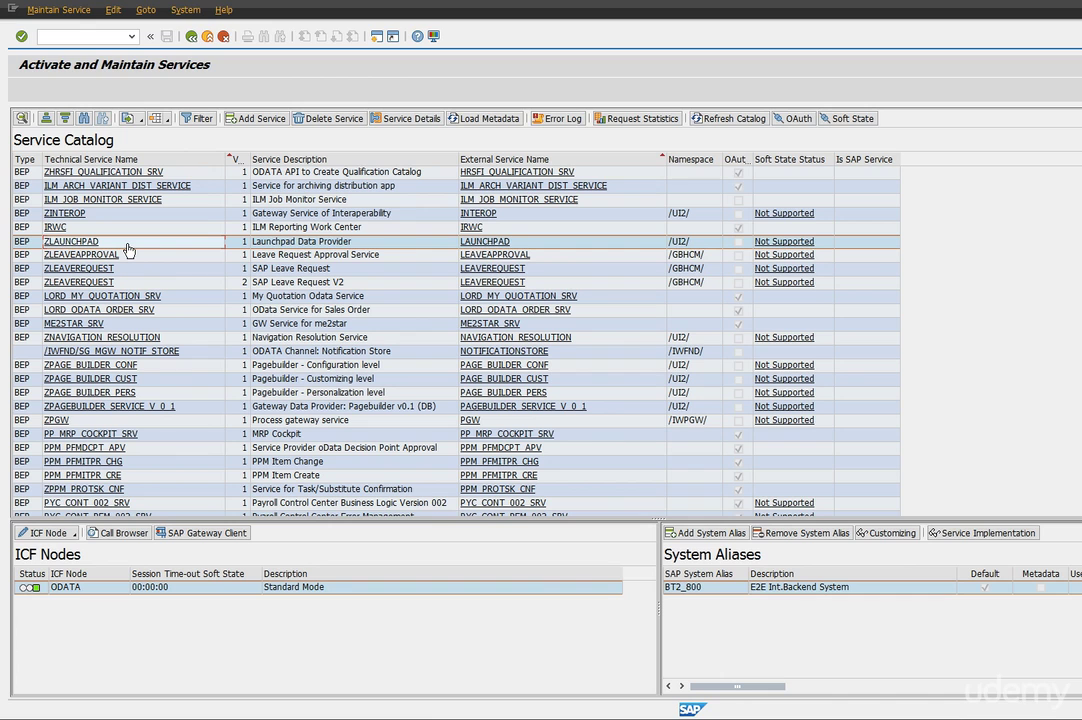
Select in turn ZPAGE_BUILDER_CONF, ZPAGE_BUILDER_CUST, ZPAGE_BUILDER_PERS, ZPAGEBUILDER_SERVICE_V_0_1 and ZPGW to review their catalog entries
click(162, 367)
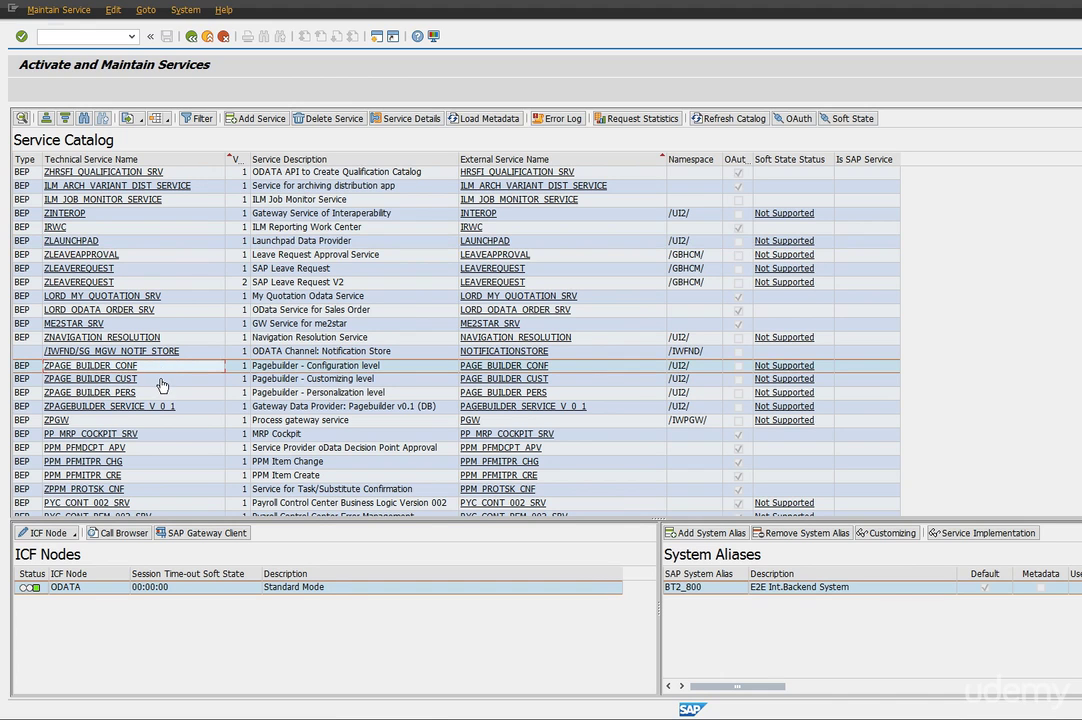
click(160, 384)
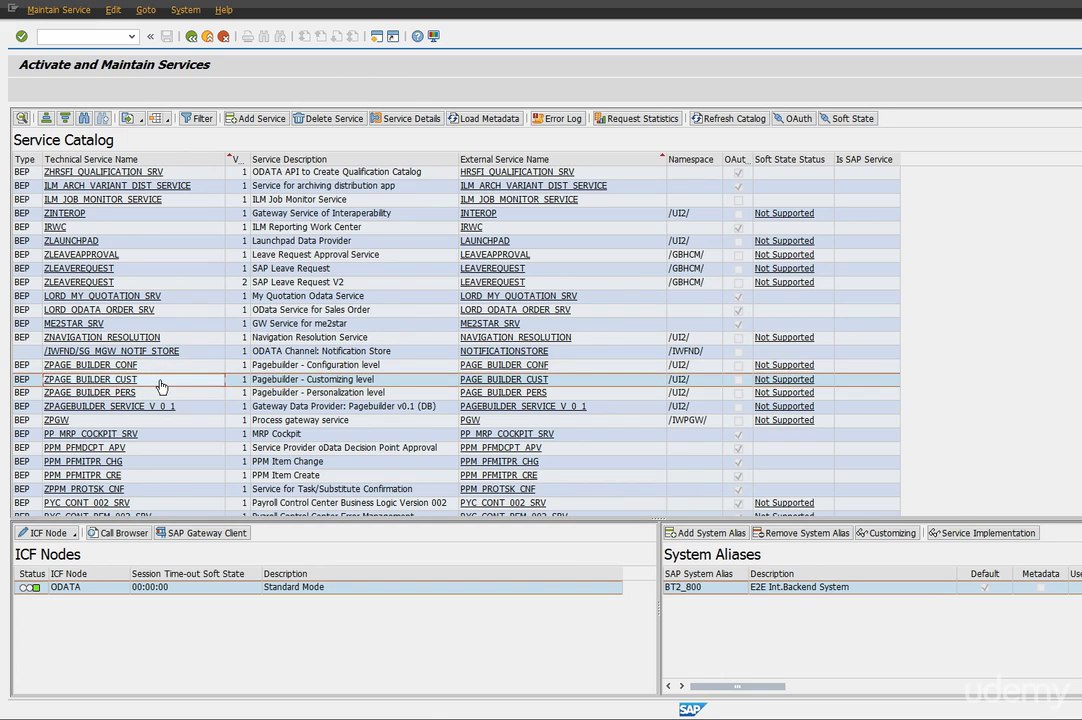
click(160, 396)
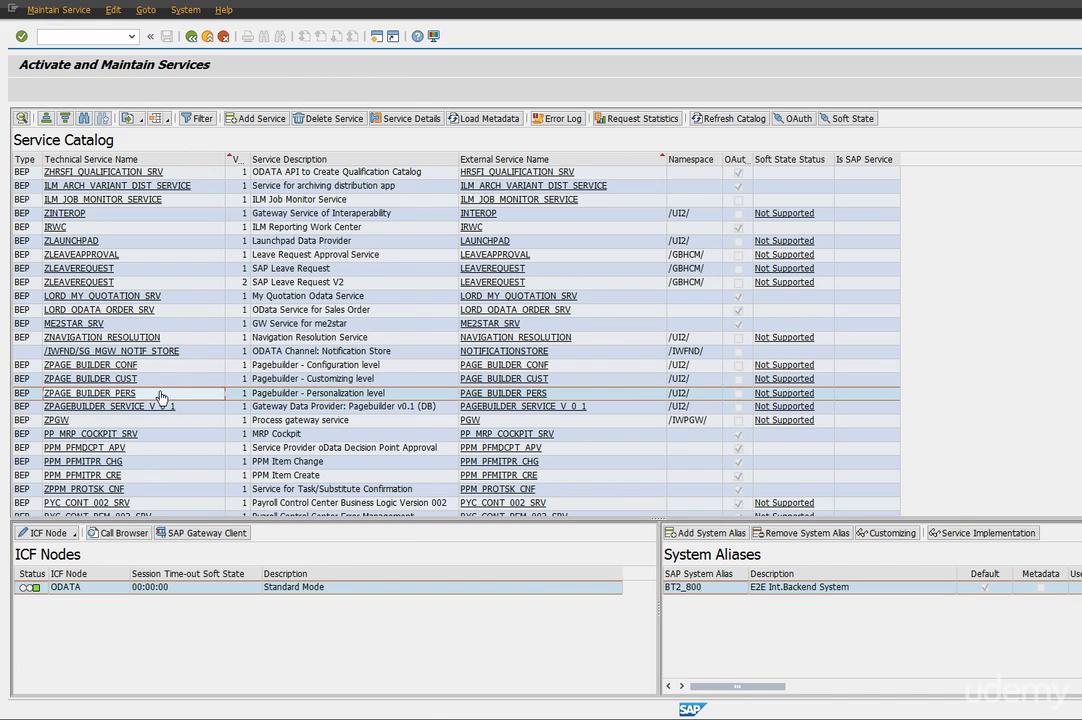
click(193, 409)
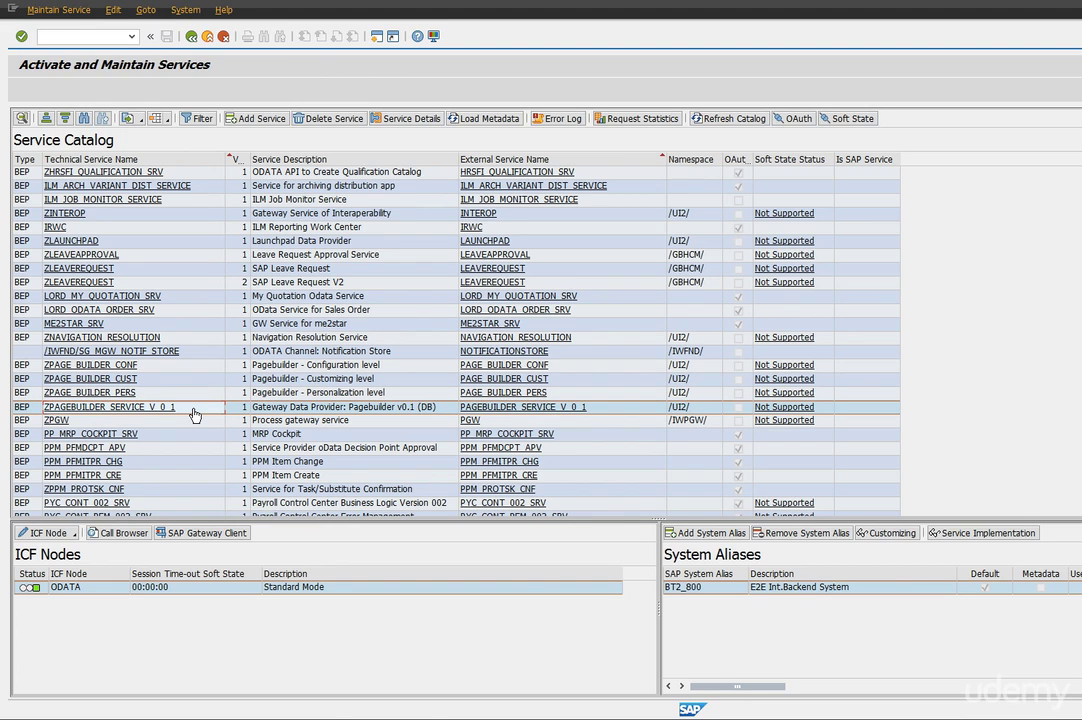
click(185, 426)
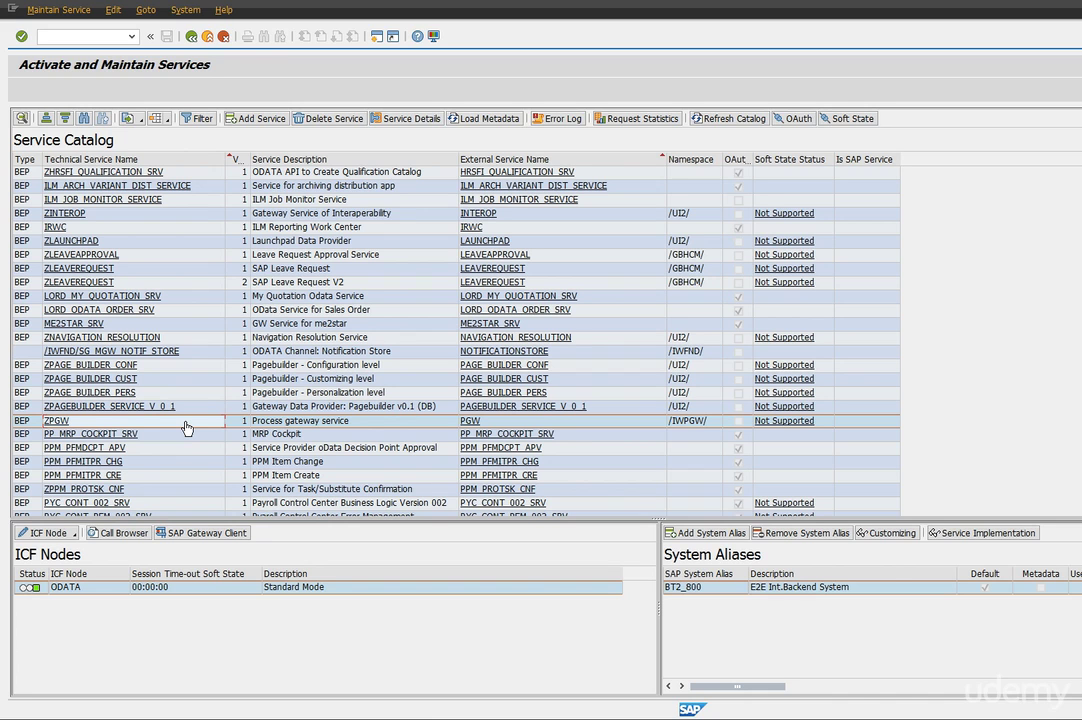
Find and select the ZQUICKVIEW service, check its system alias and review the surrounding catalog entries
scroll(186, 428, down, 1)
scroll(186, 428, down, 5)
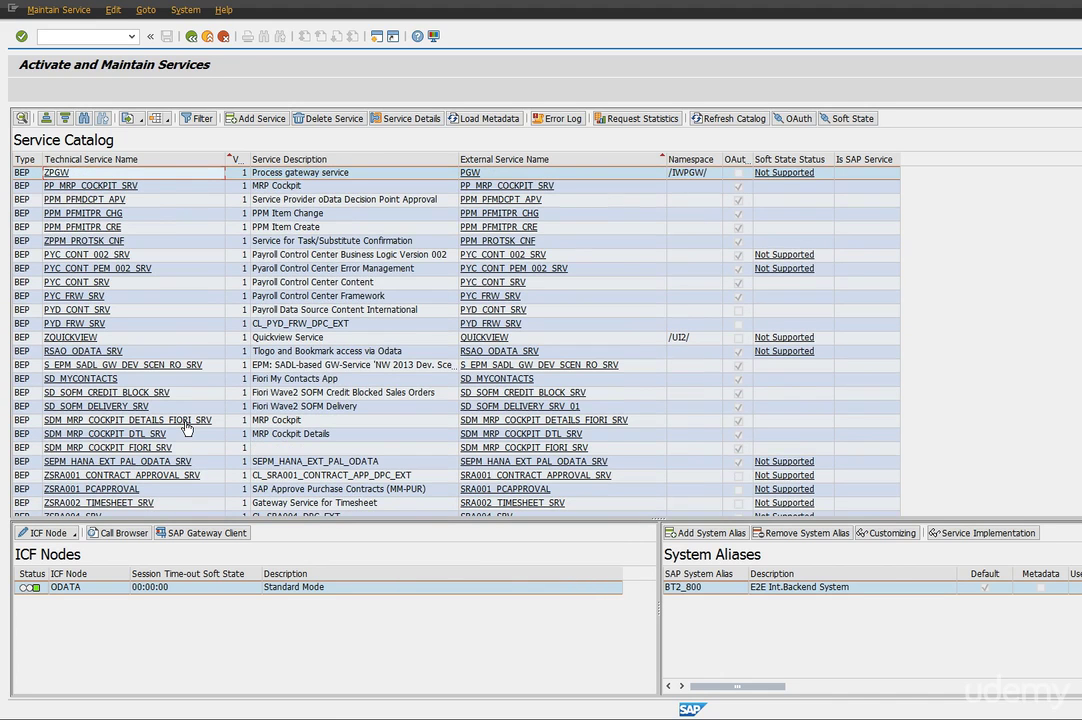
click(145, 341)
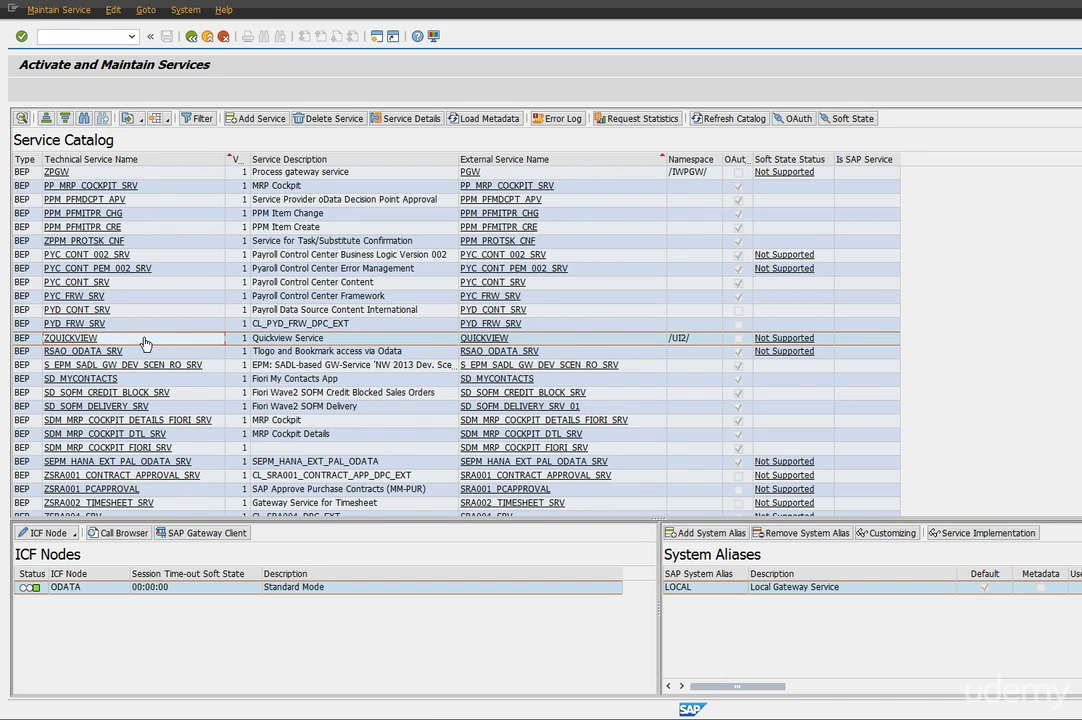
scroll(145, 343, down, 2)
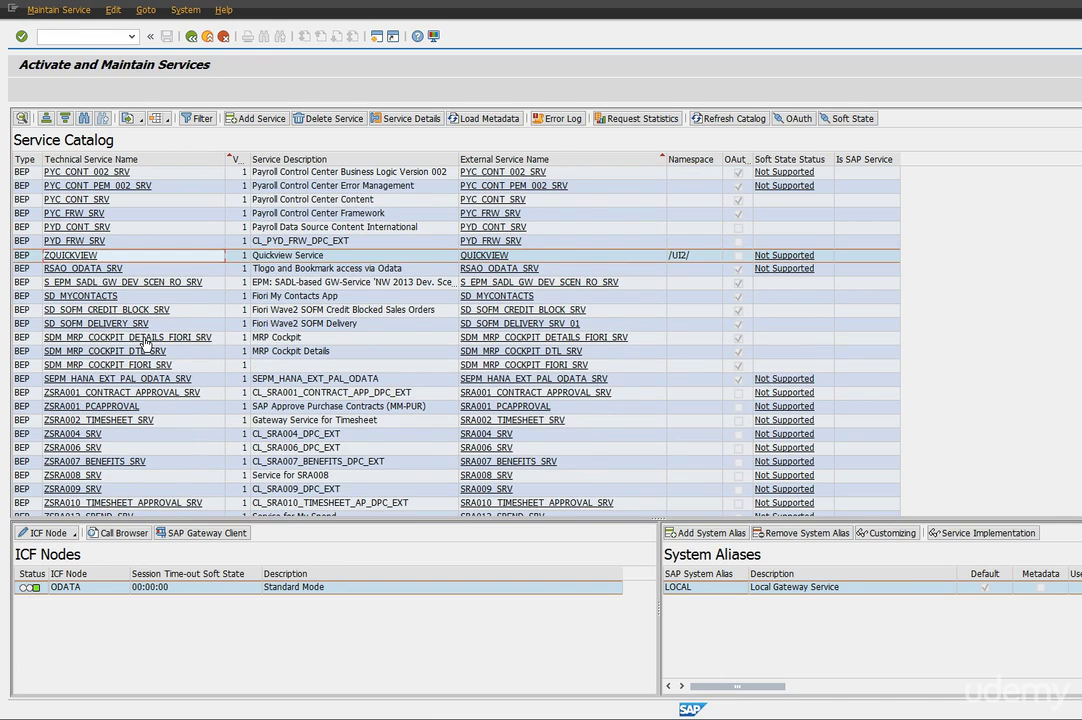
scroll(145, 343, up, 4)
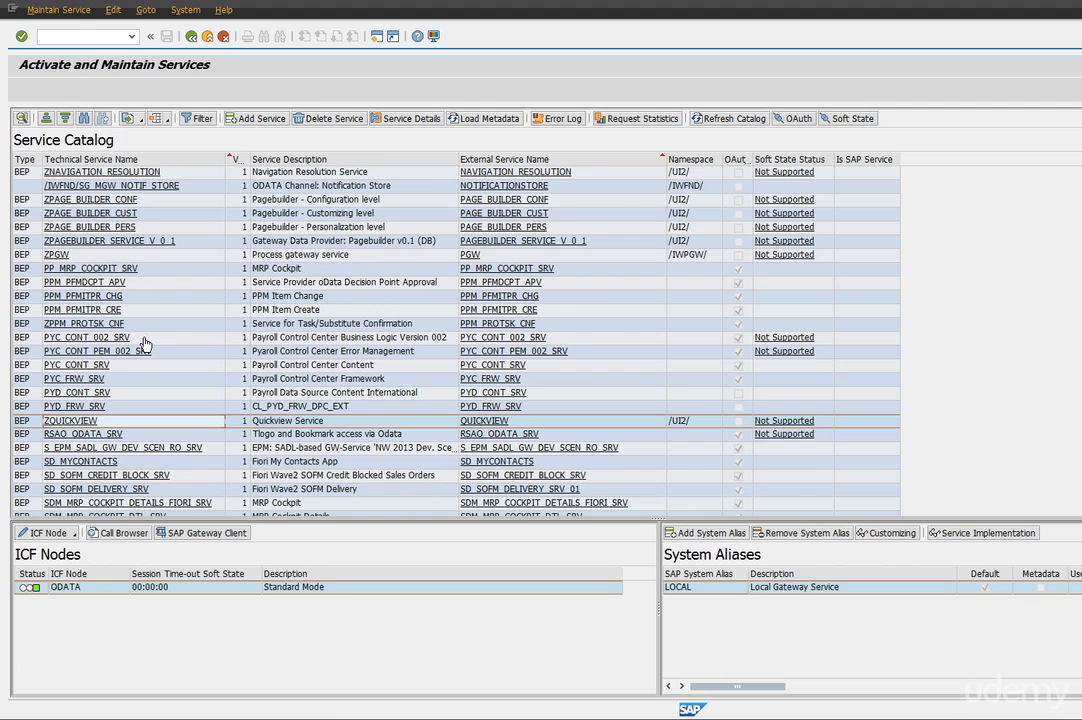
scroll(145, 343, up, 2)
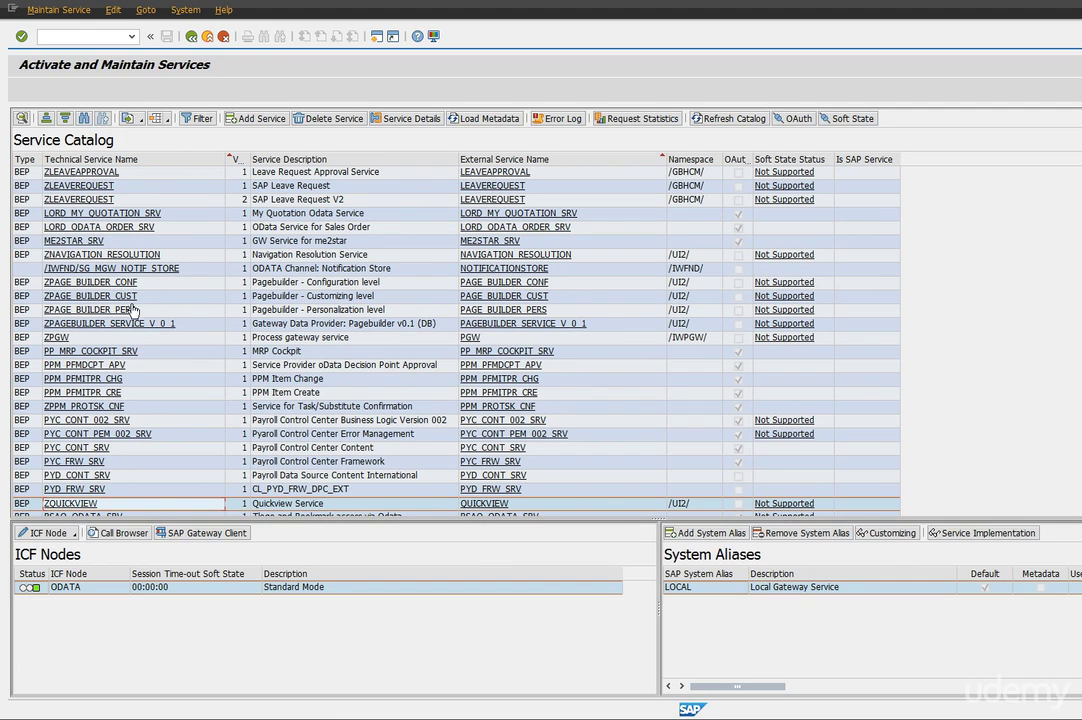
Switch to transaction SICF with /nsicf and display the ICF hierarchy for hierarchy type SERVICE
click(107, 35)
text(/nsicf)
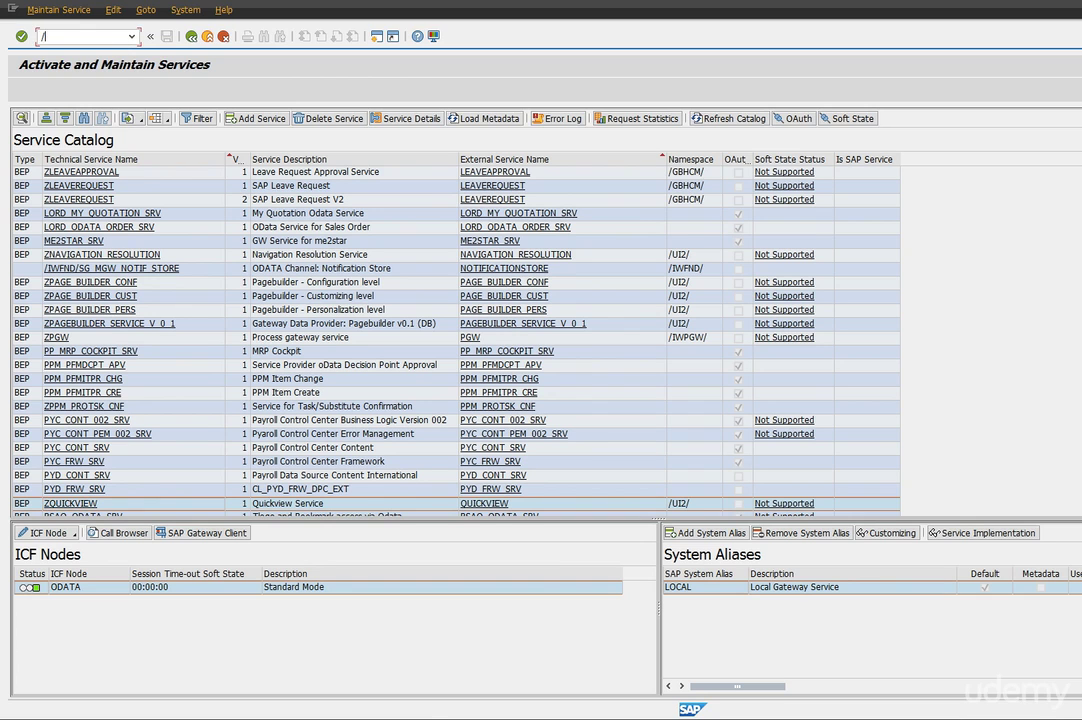
key(Return)
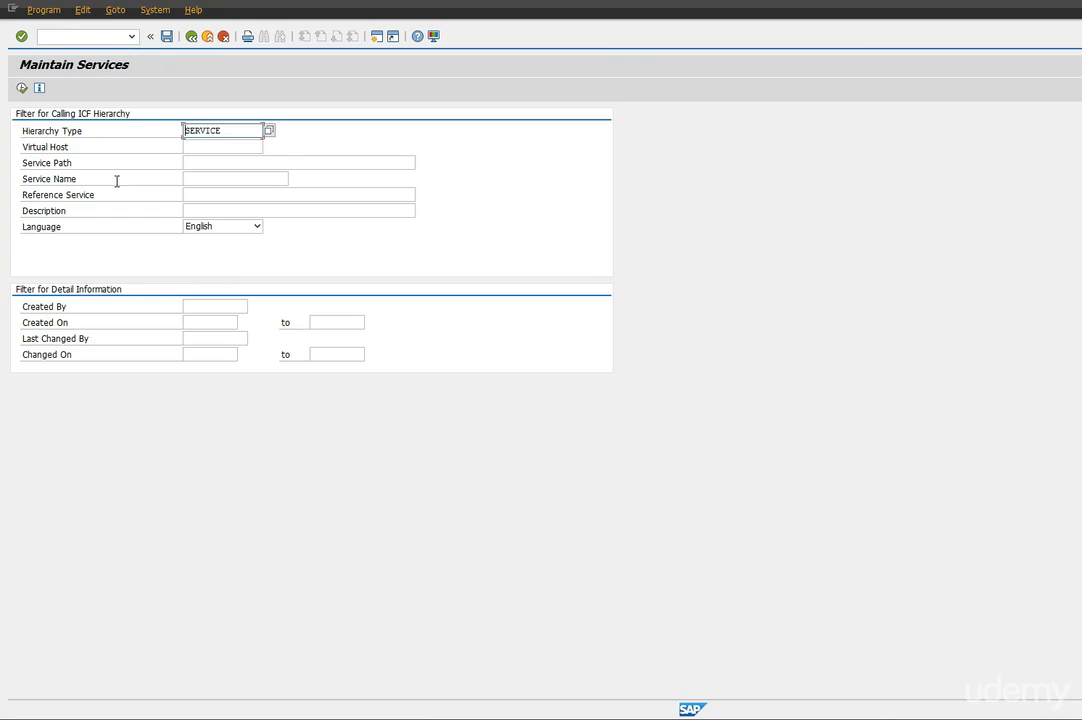
click(22, 88)
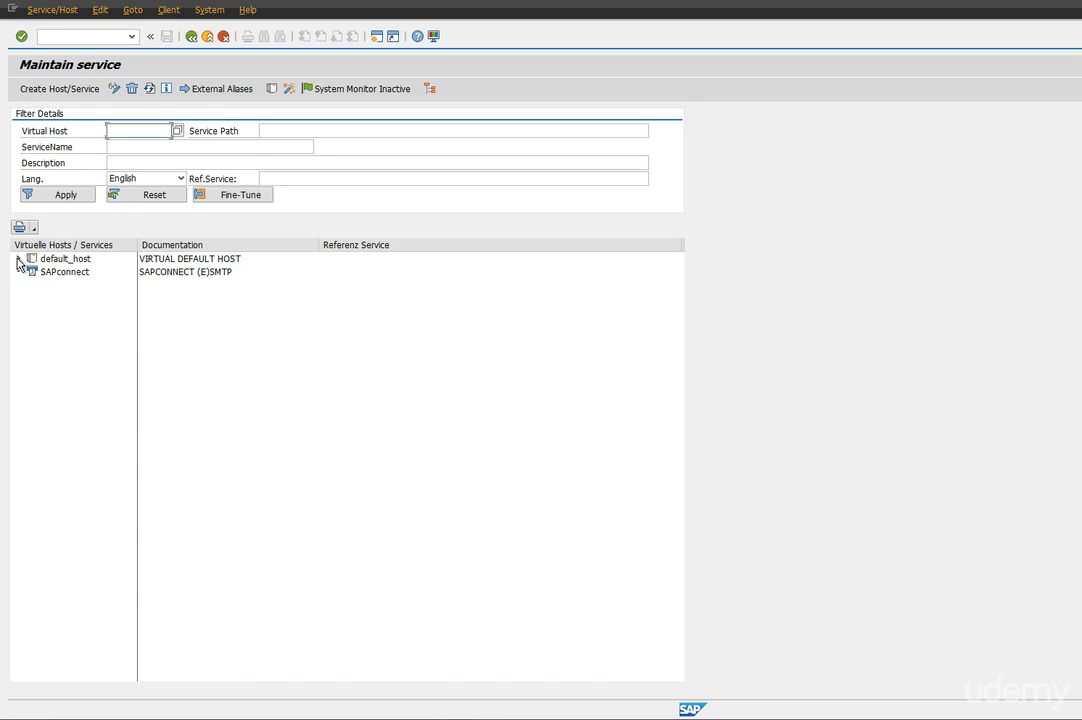
Expand the ICF tree along default_host/sap/opu/odata/sap to list the services in the sap namespace
click(18, 258)
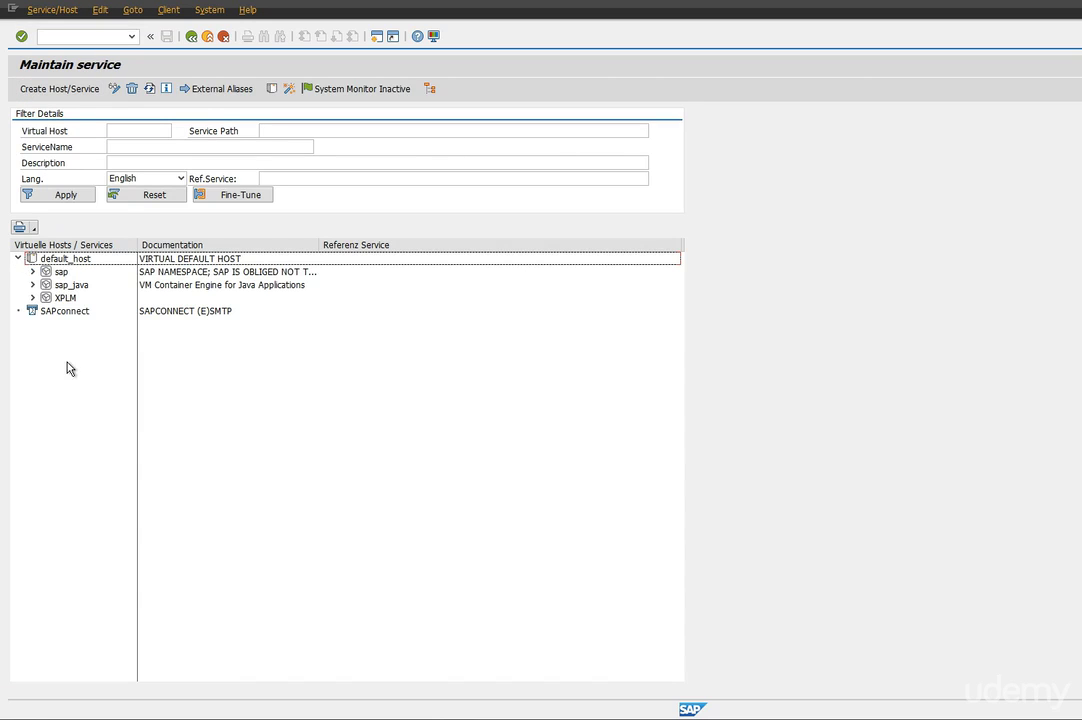
click(32, 271)
scroll(118, 608, down, 9)
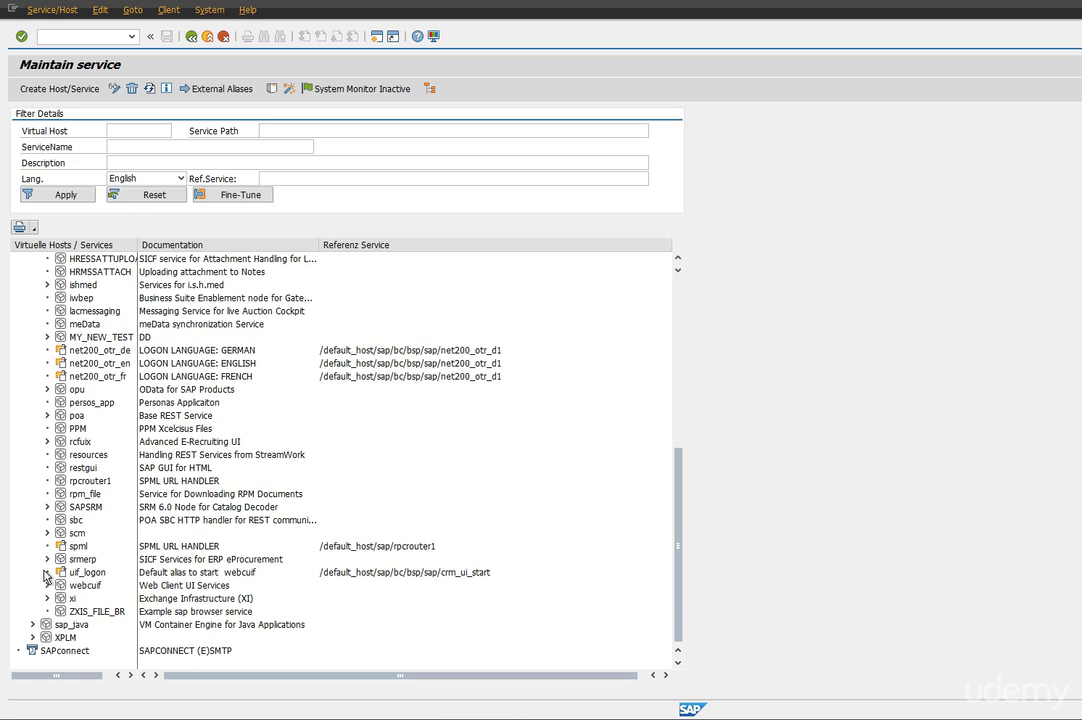
click(47, 389)
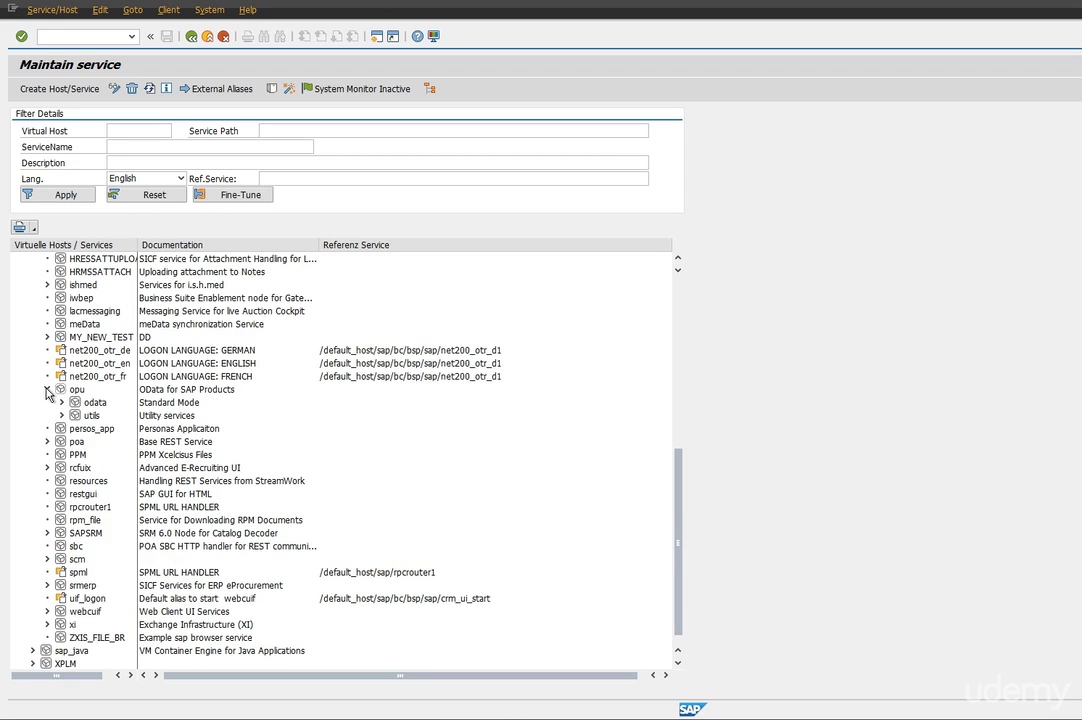
click(61, 402)
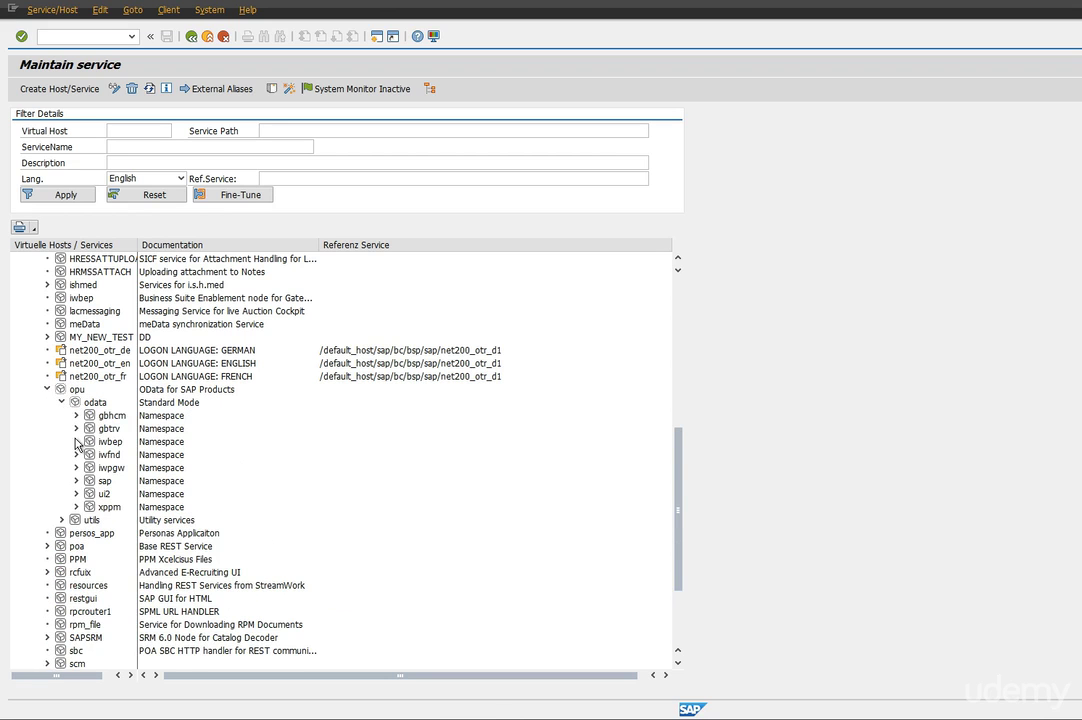
click(76, 481)
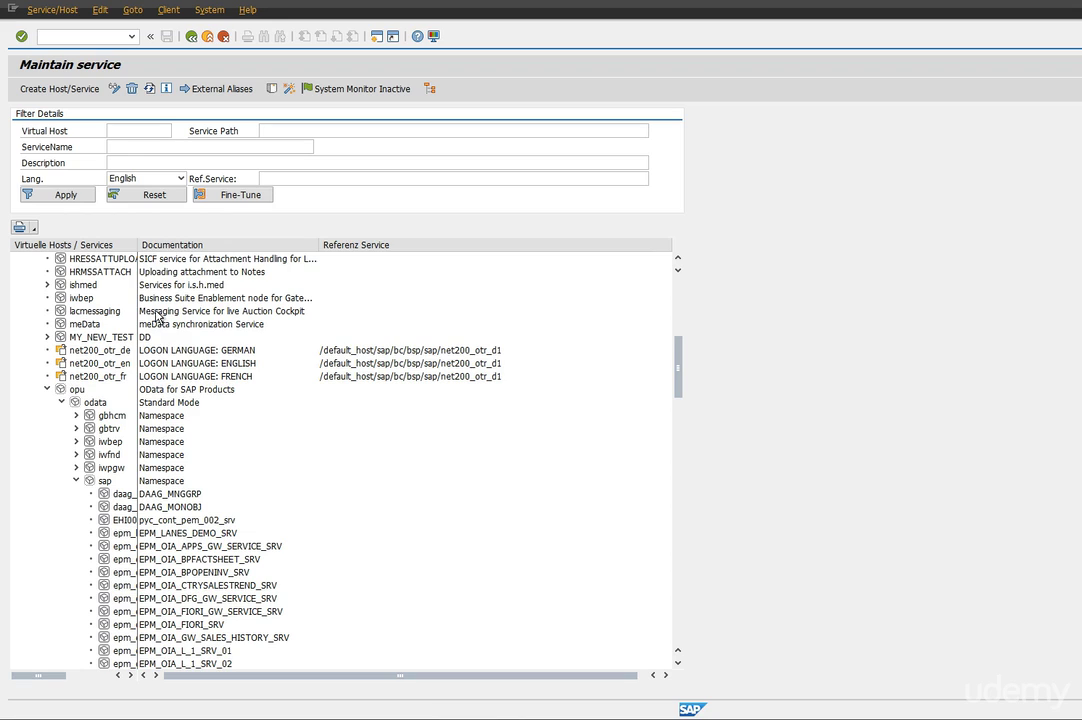
Widen the hosts and services column and look through the sap namespace services, including srm_purchaseorder
drag(138, 245, 300, 250)
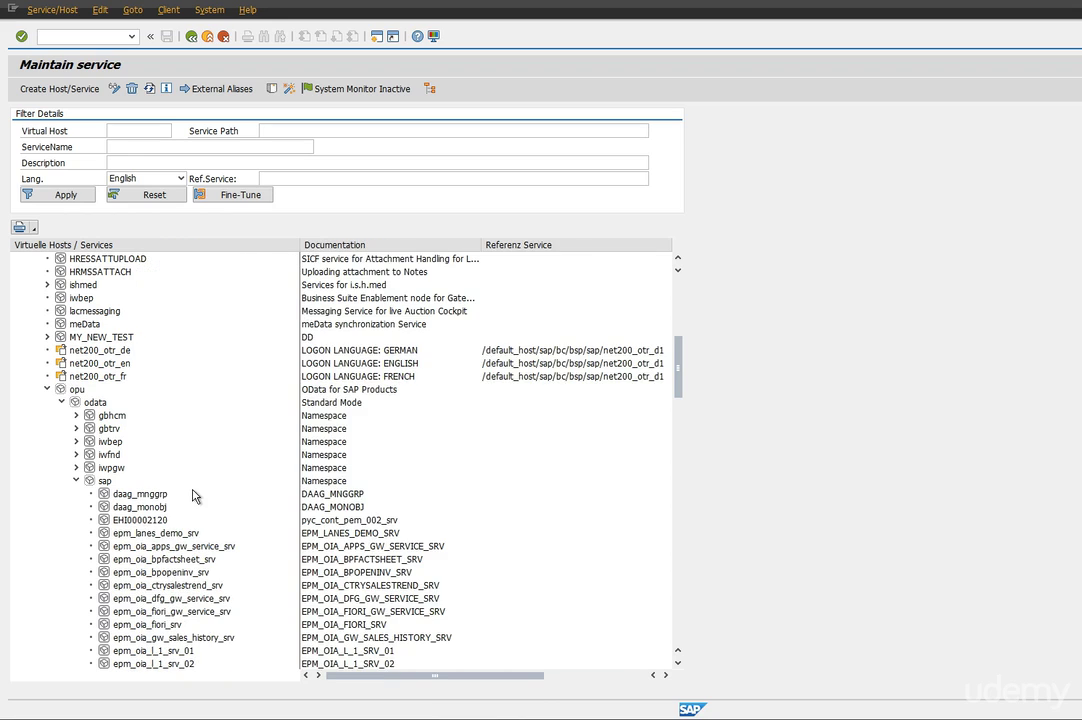
scroll(195, 497, down, 3)
scroll(195, 497, down, 12)
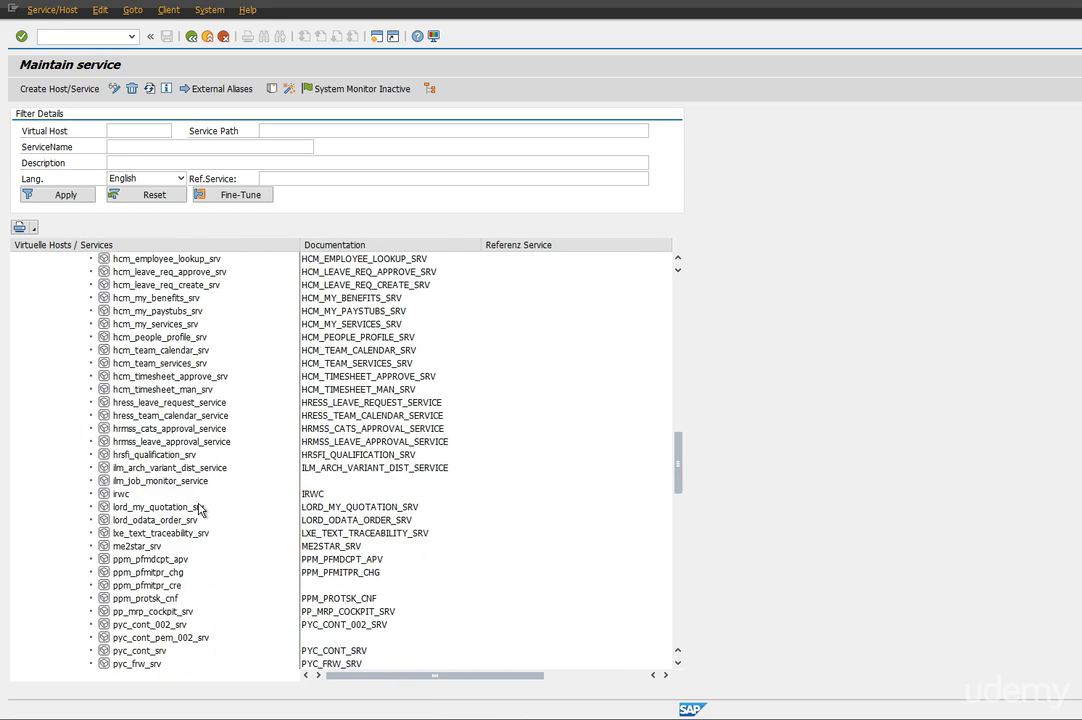
scroll(204, 519, down, 19)
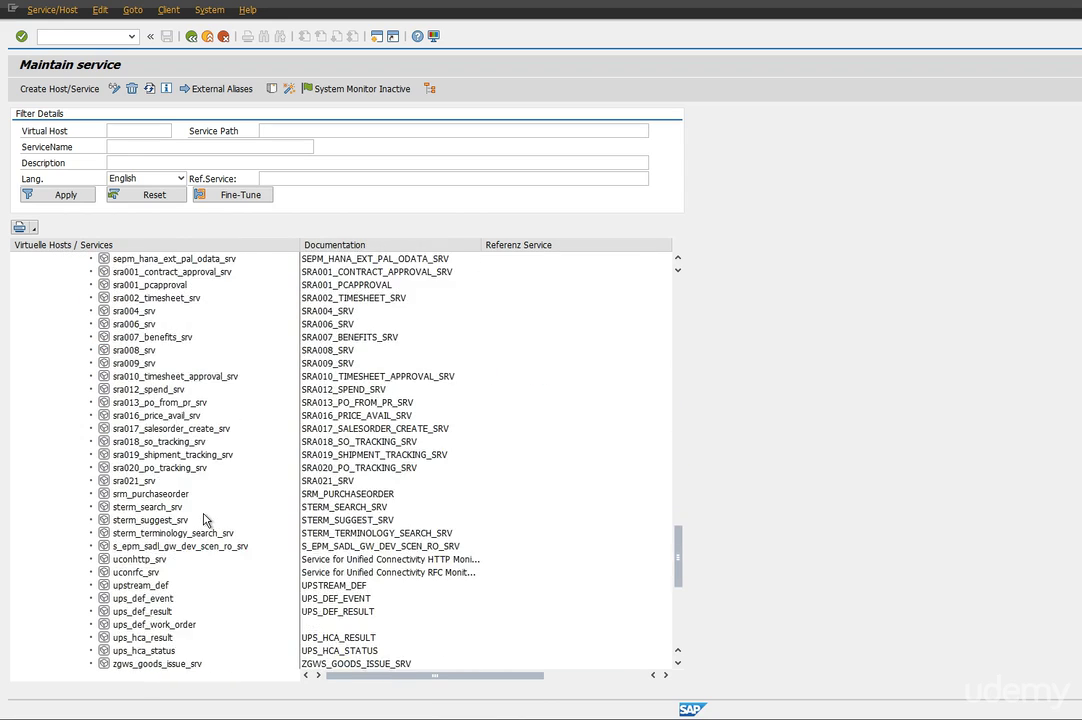
scroll(204, 519, down, 3)
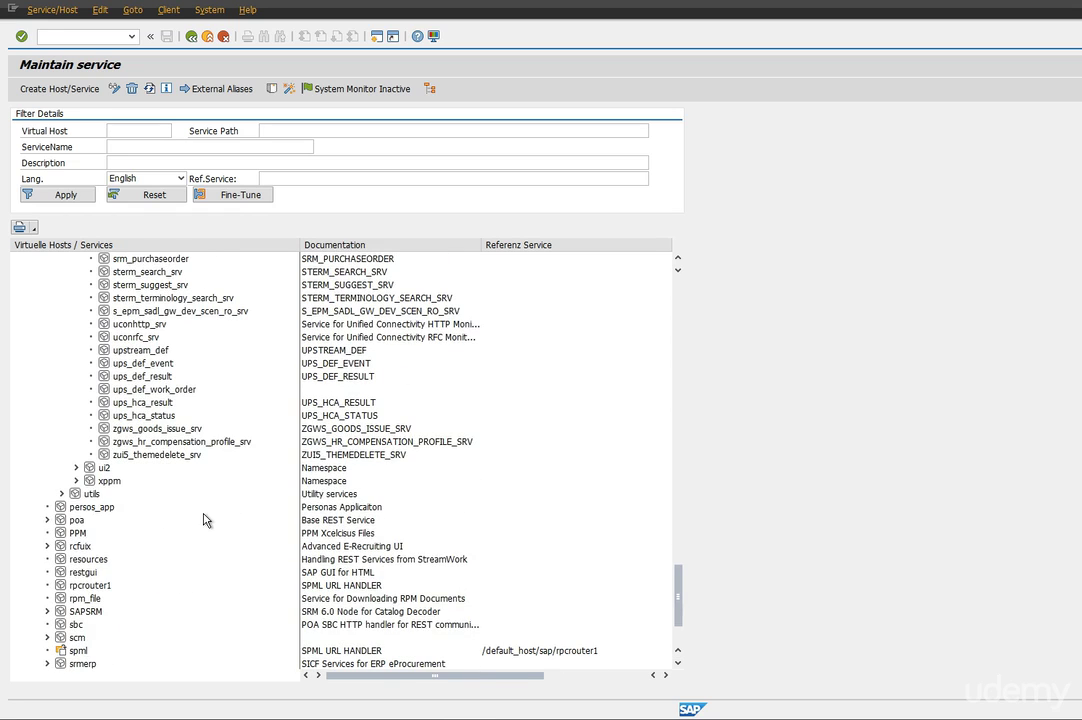
Expand the ui2 namespace under odata and select the page_builder_pers service
click(76, 467)
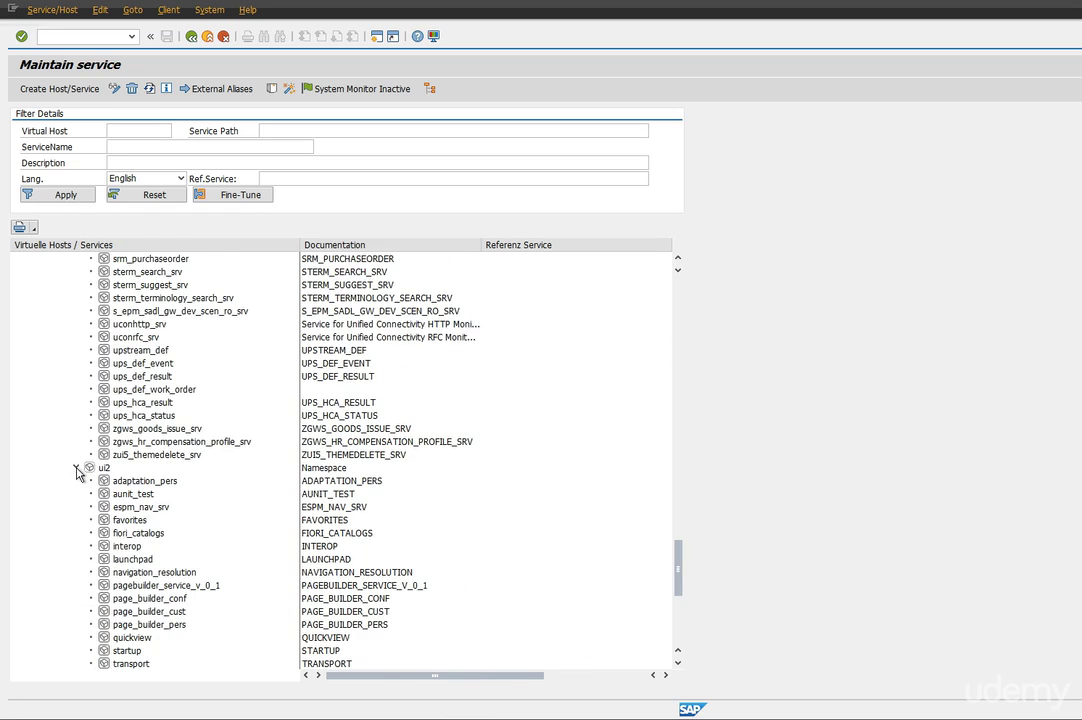
scroll(153, 578, down, 1)
click(145, 584)
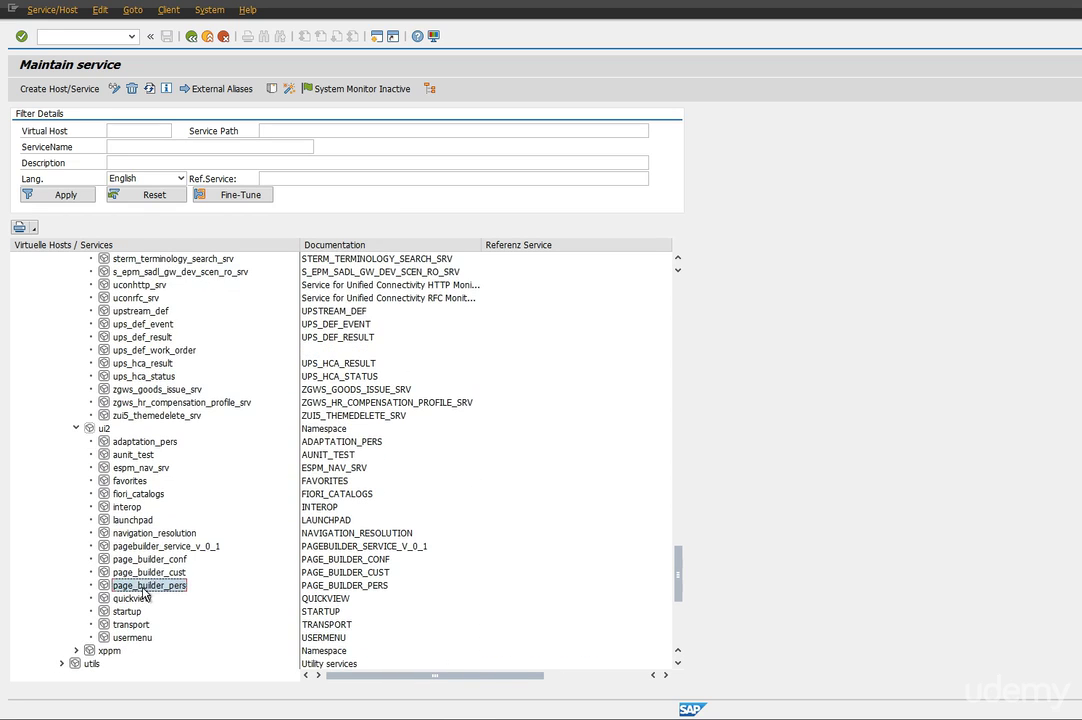
Look through the ui2 namespace services from page_builder_cust up through pagebuilder_service_v_0_1 and launchpad to interop
click(140, 572)
click(134, 559)
click(128, 547)
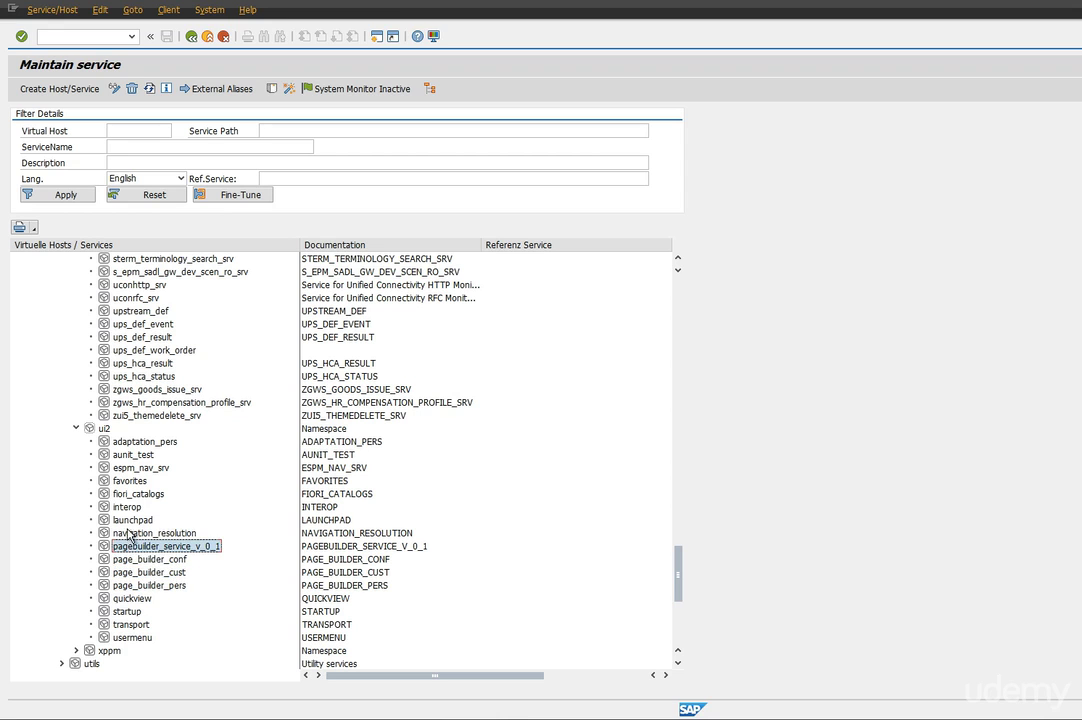
click(126, 520)
click(124, 508)
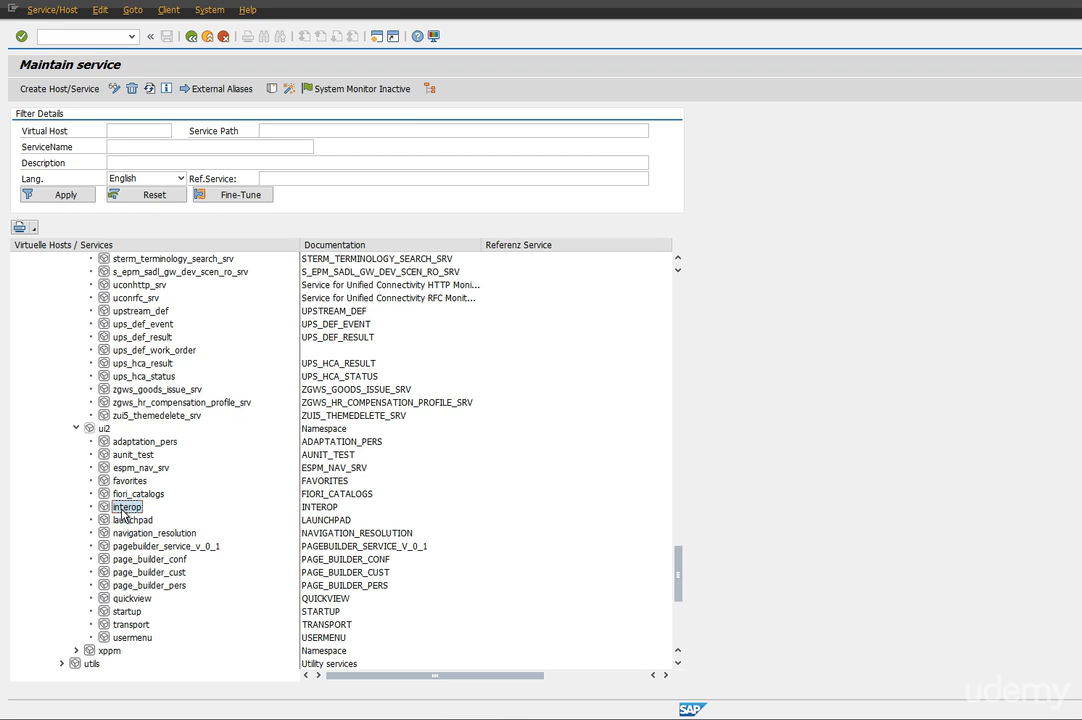
key(Up)
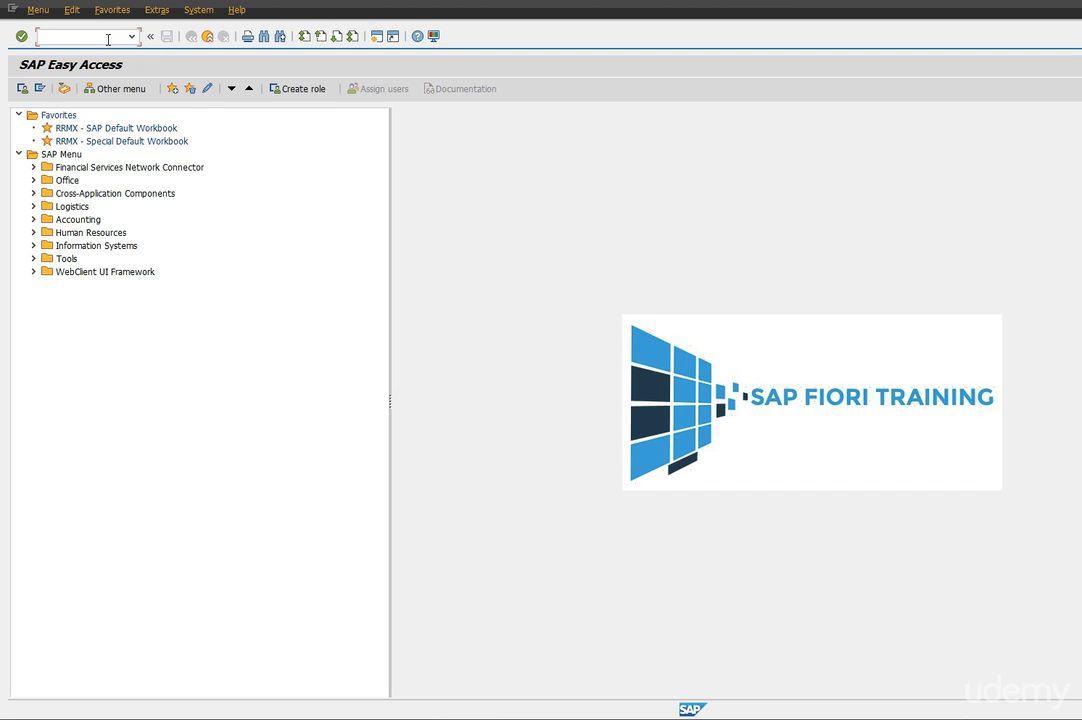
Start transaction SICF and display the ICF hierarchy filtered by service name USHELL
text(sicf)
key(Return)
key(Tab)
key(Tab)
key(Tab)
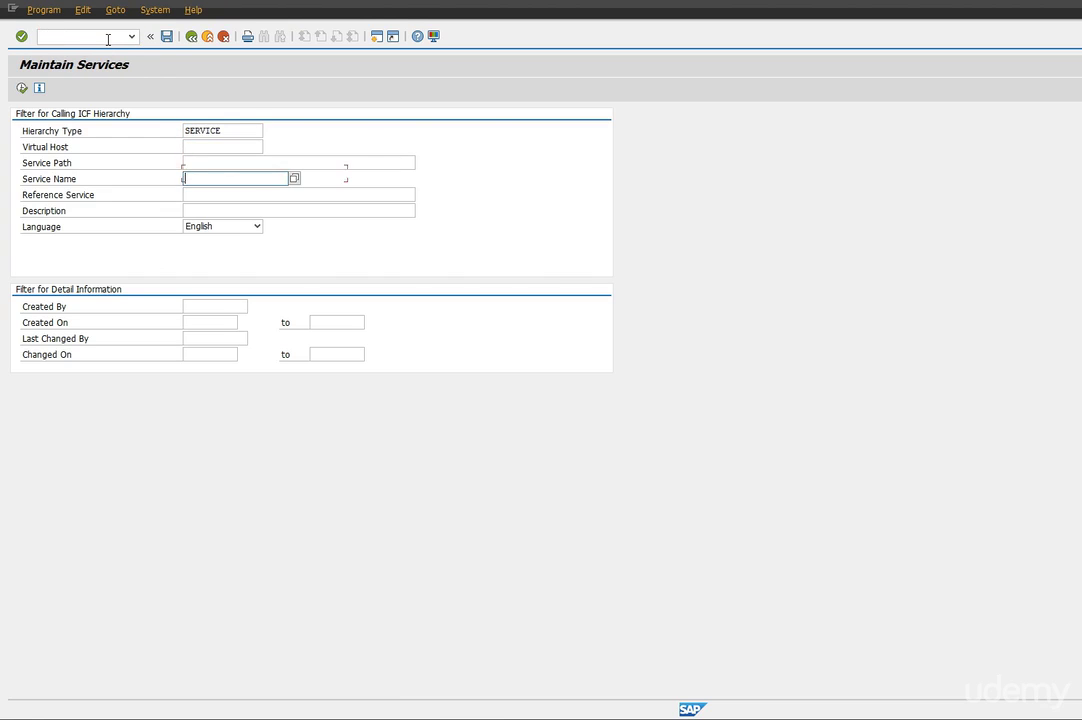
text(ushell)
key(Return)
click(22, 88)
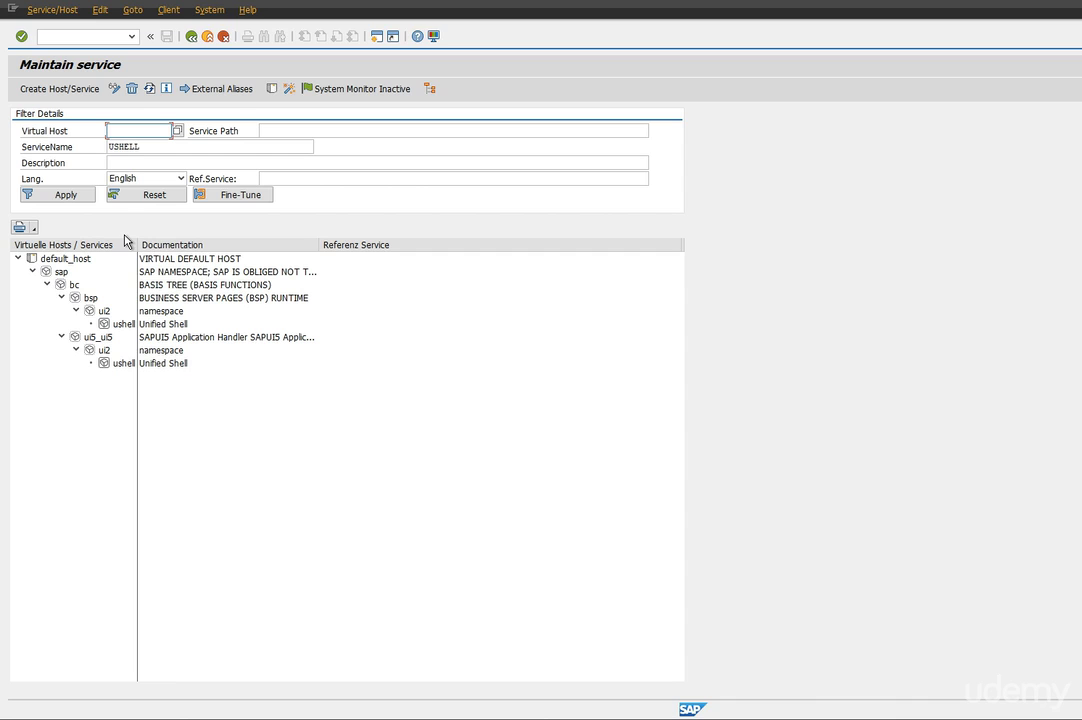
Open the details of the ushell service under default_host/sap/bc/ui5_ui5/ui2
click(124, 364)
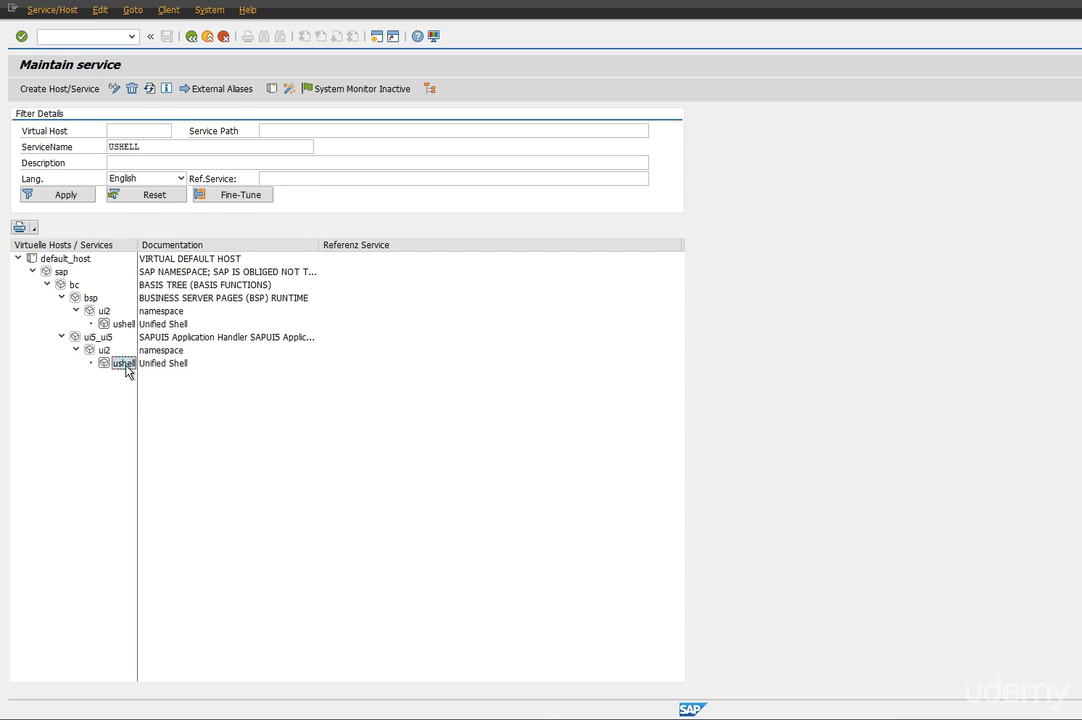
right_click(126, 368)
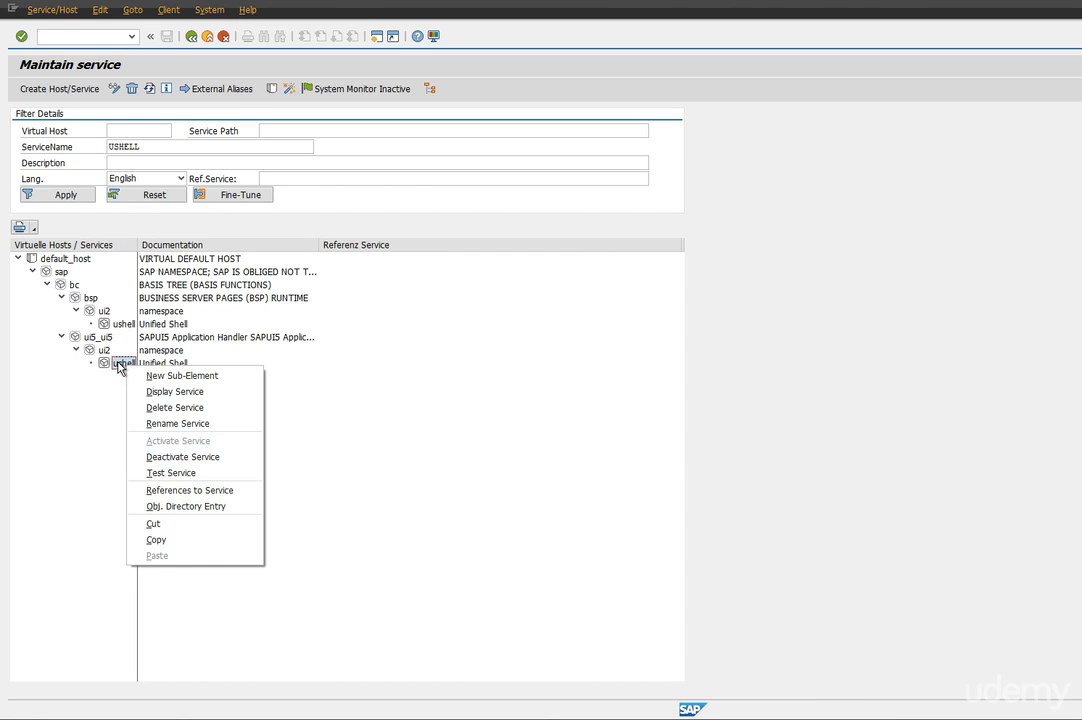
double_click(120, 366)
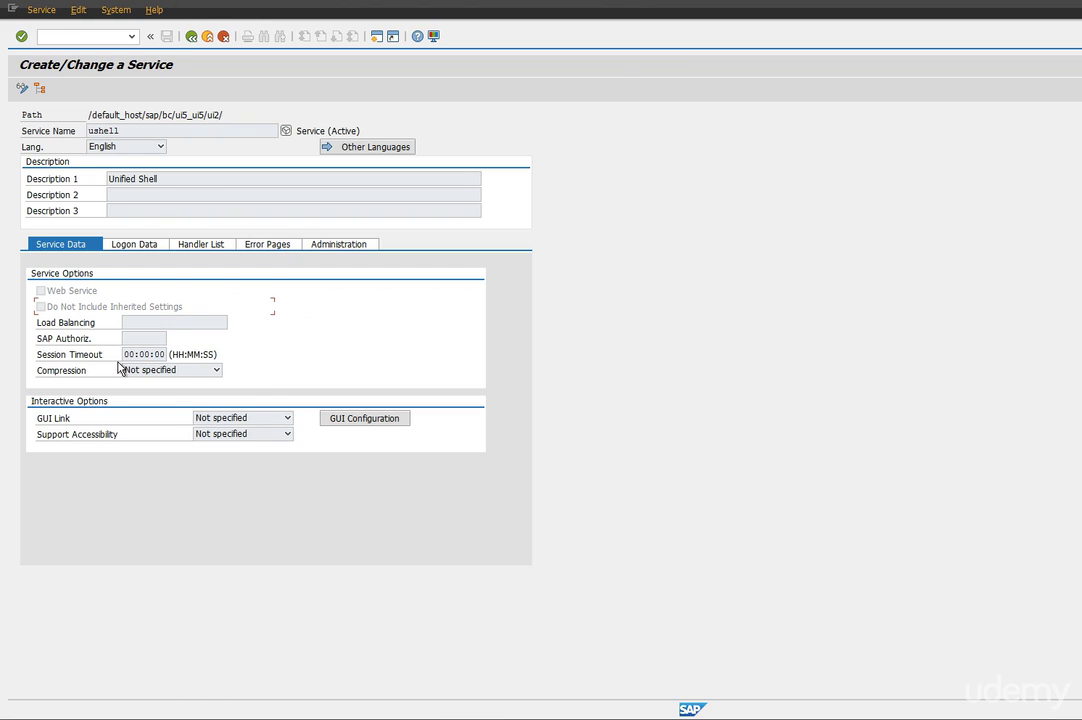
Examine the system logon configuration in the ushell service's error page settings, including the default client, and close it
click(260, 248)
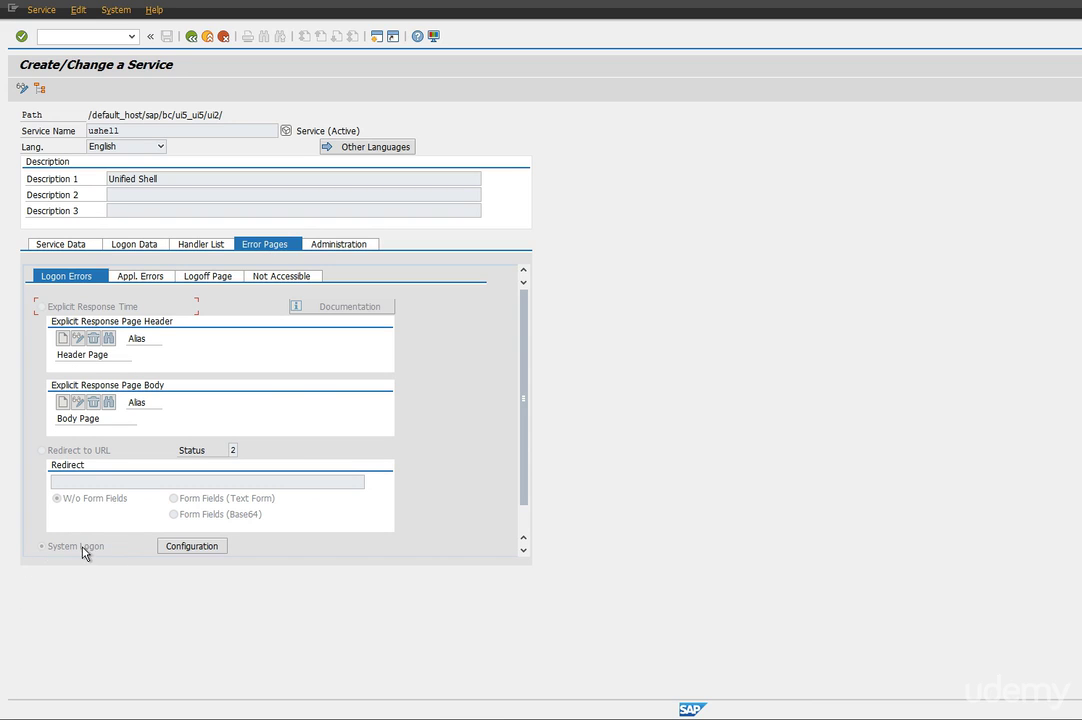
click(196, 549)
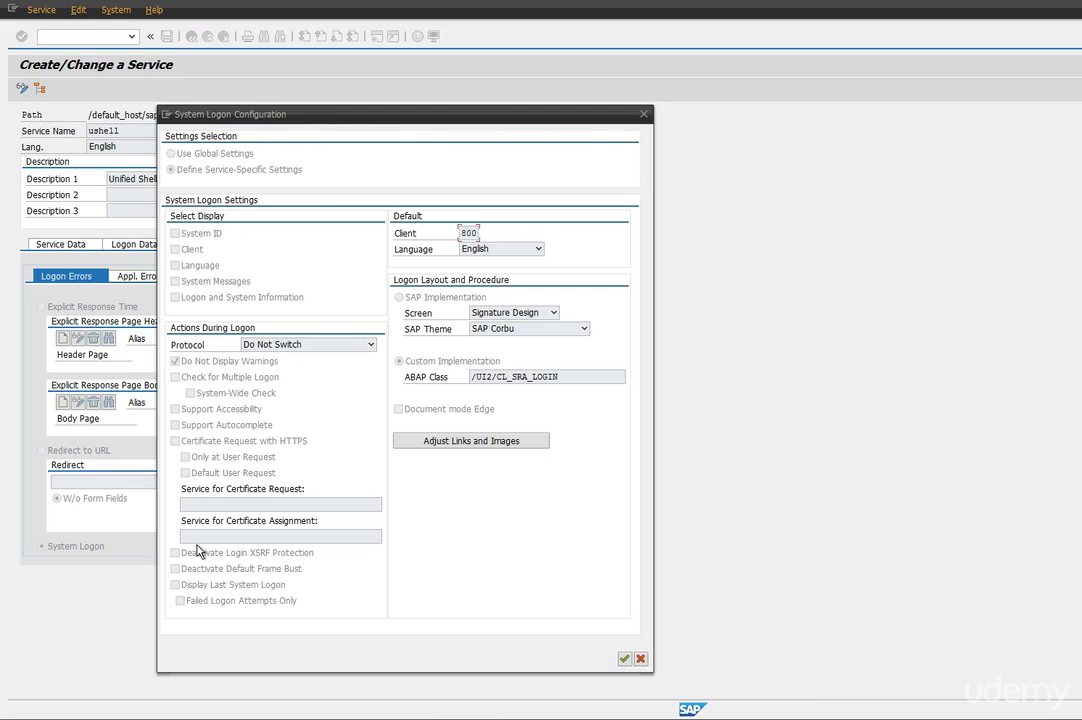
drag(318, 115, 466, 111)
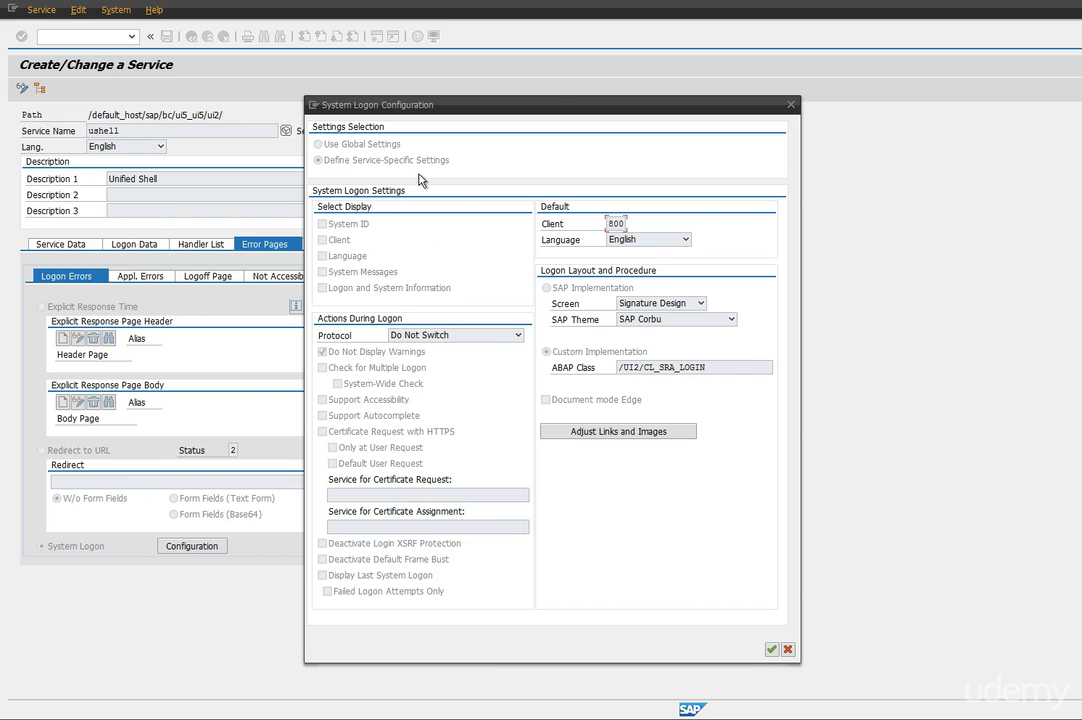
double_click(616, 224)
click(772, 651)
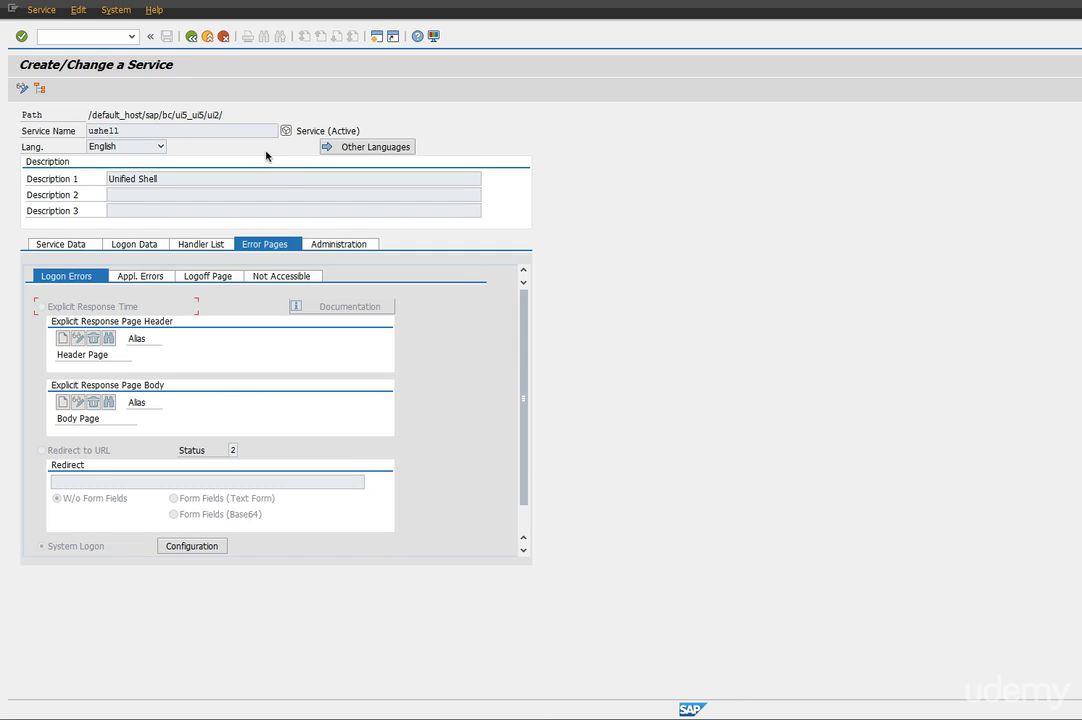
Return to the service hierarchy and filter it by service name LOGOFF
click(191, 37)
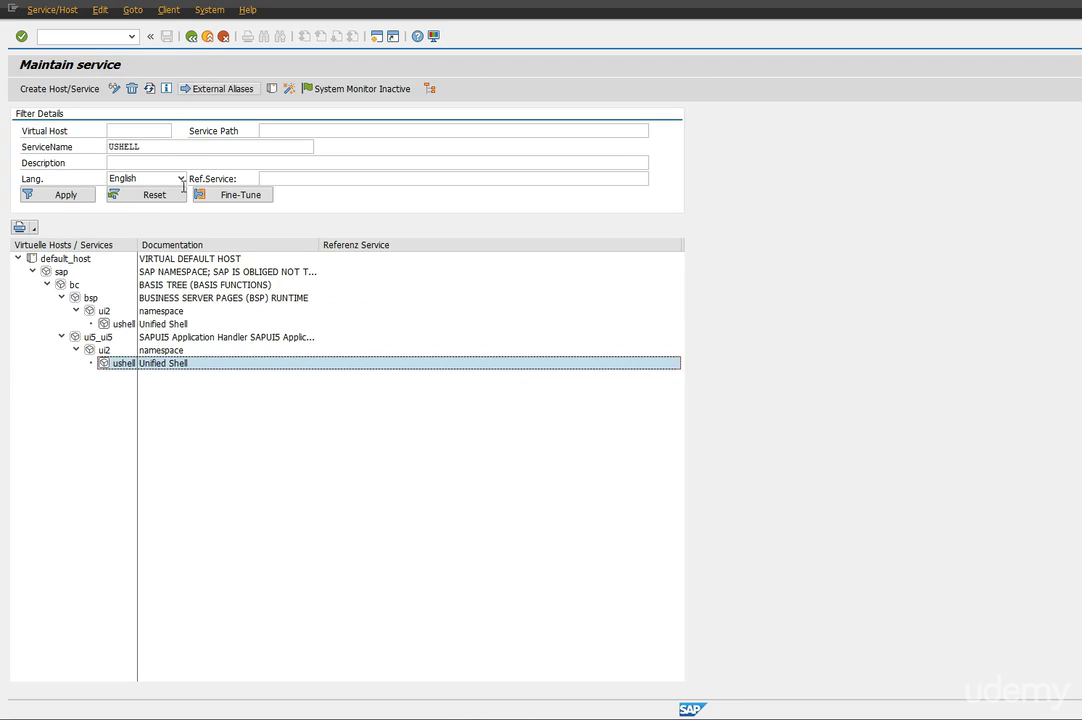
drag(171, 148, 84, 146)
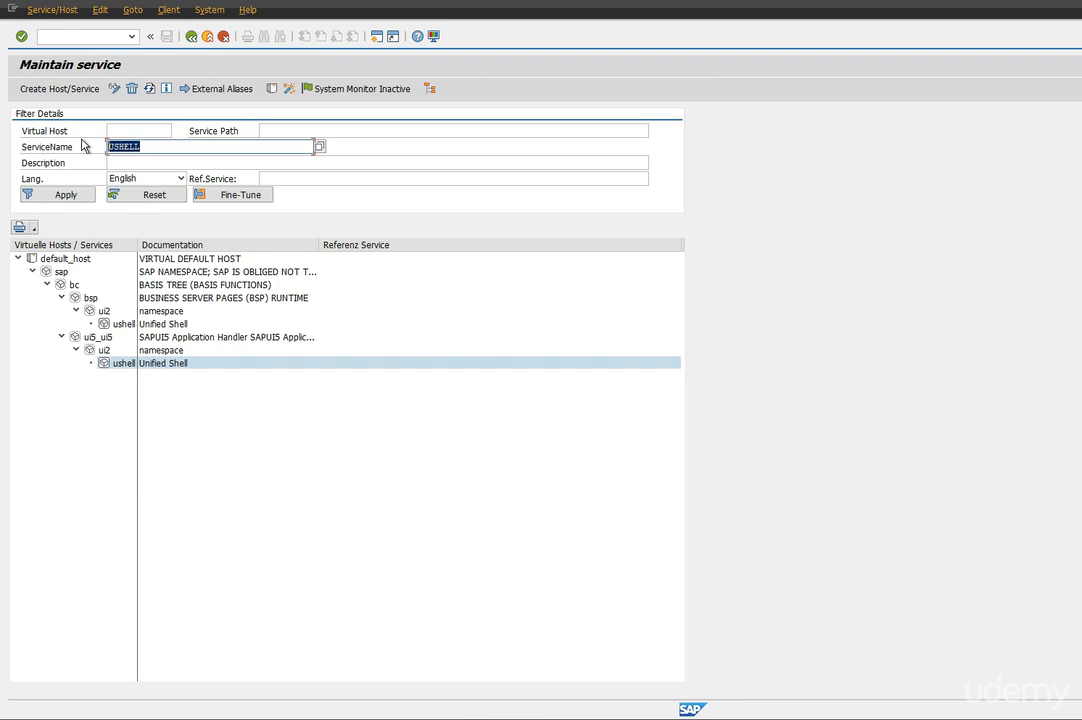
text(logoff)
key(shift+Tab)
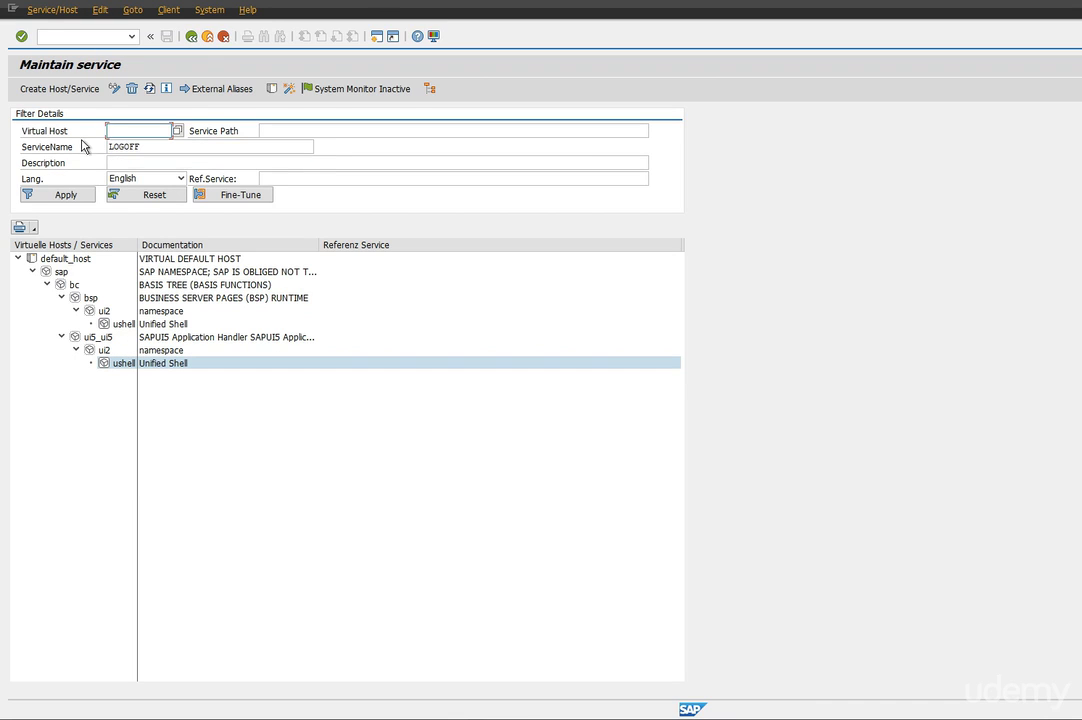
click(67, 197)
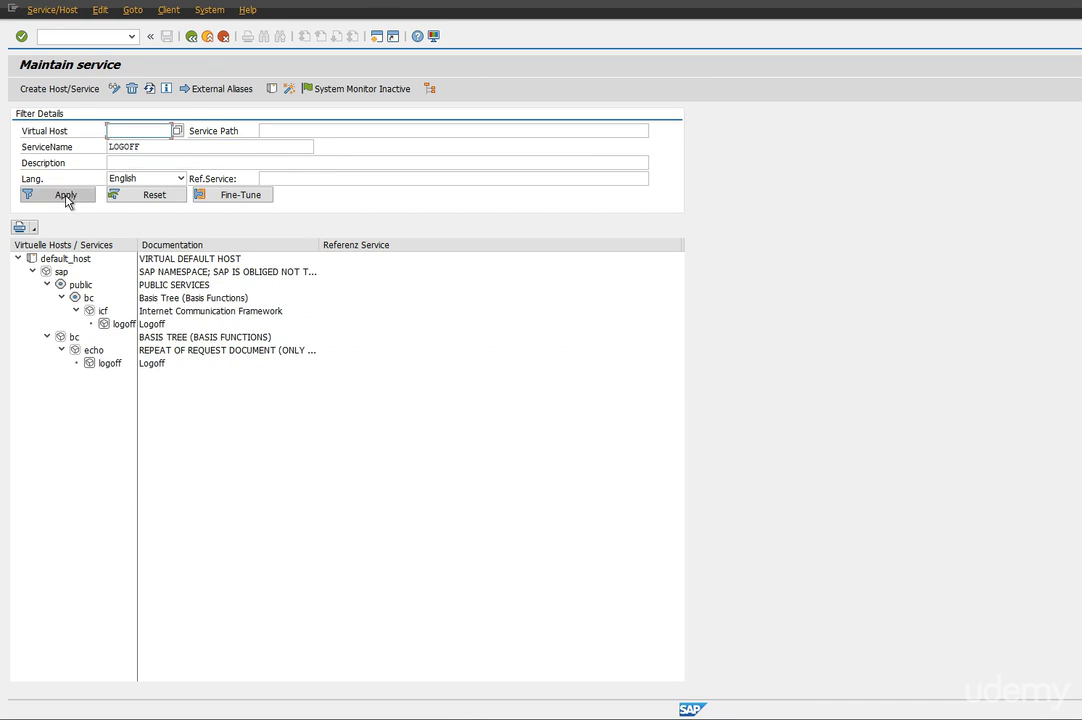
Open the logoff service under default_host/sap/public/bc/icf and examine the redirect URL of its logoff page
click(124, 325)
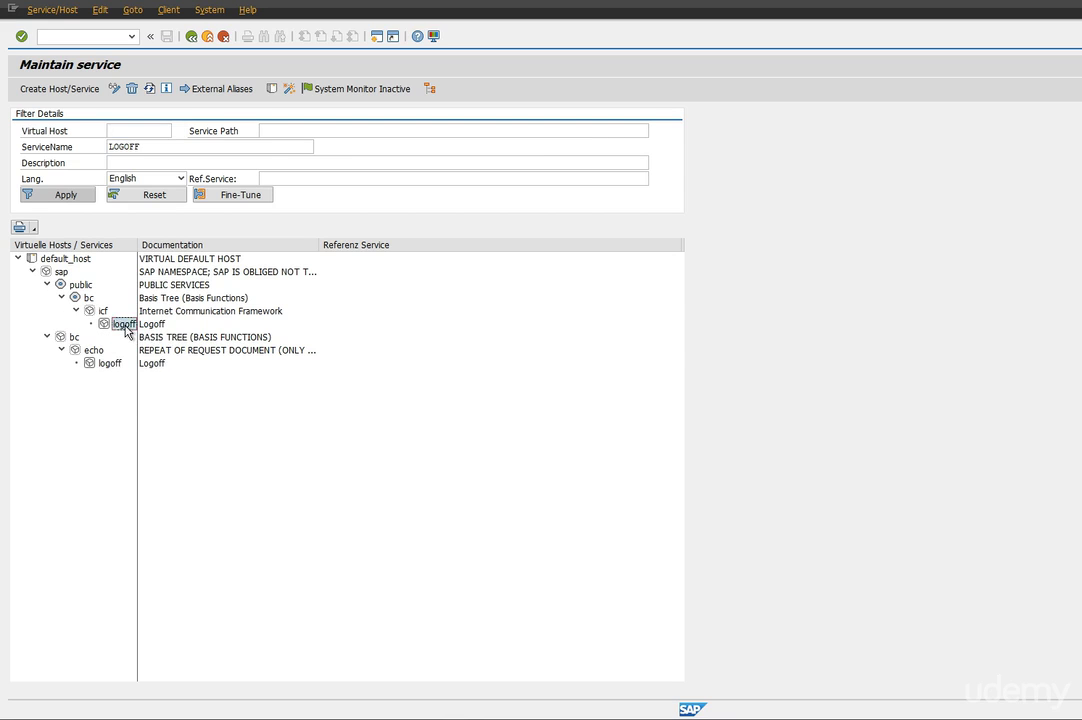
double_click(124, 325)
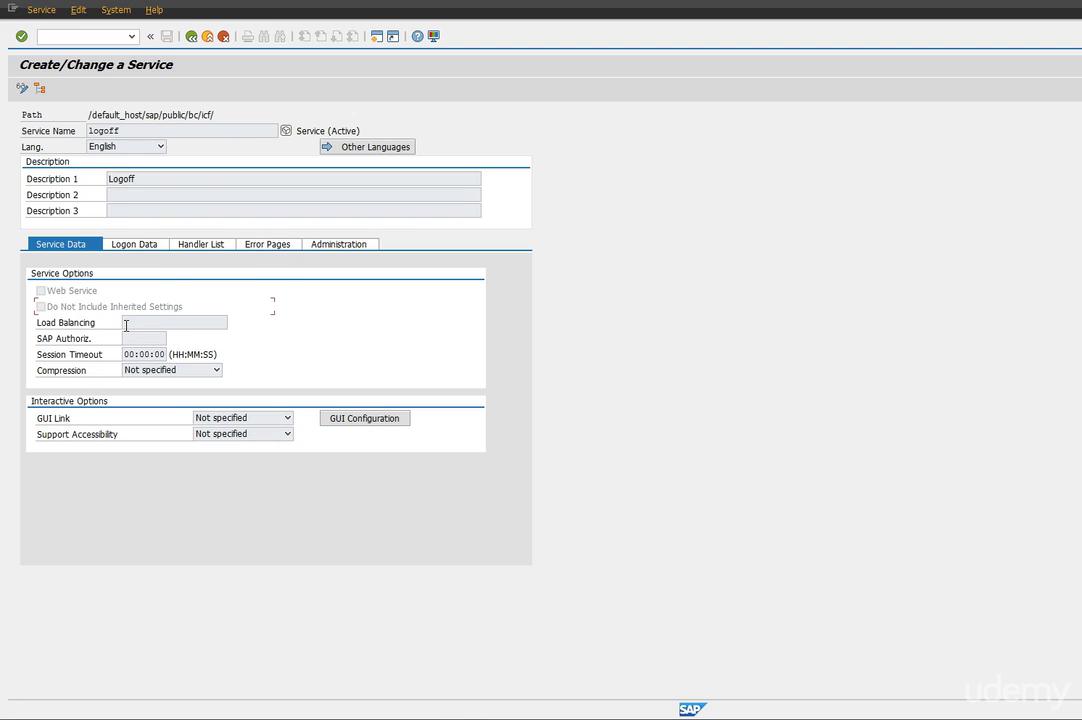
click(267, 245)
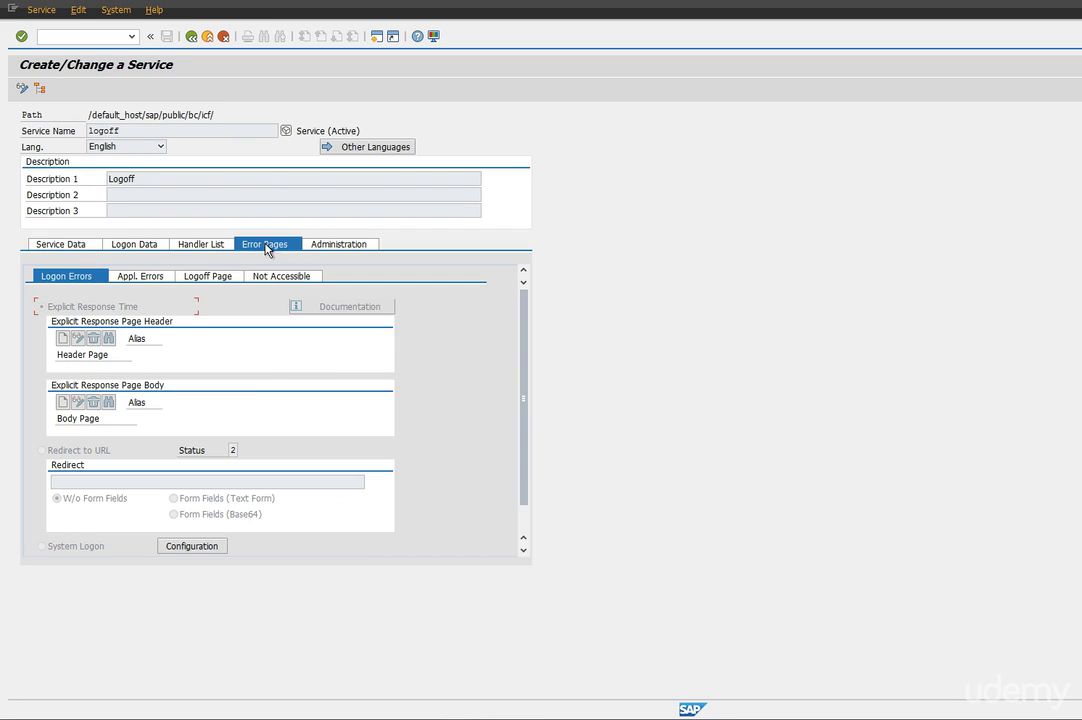
click(199, 280)
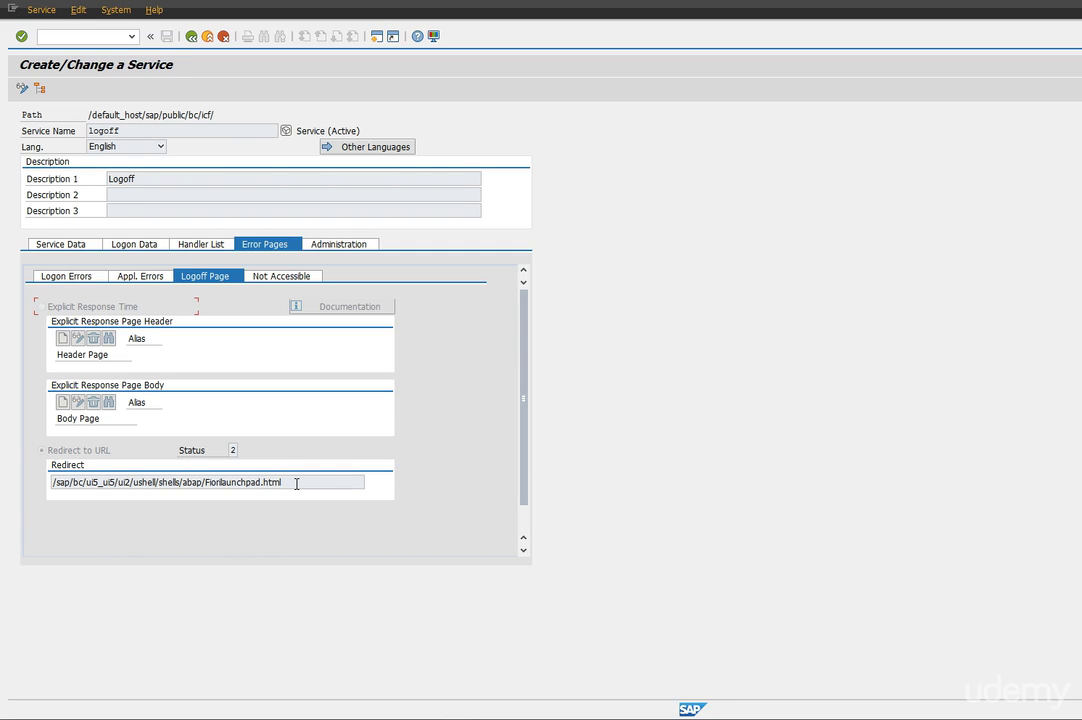
drag(338, 481, 53, 493)
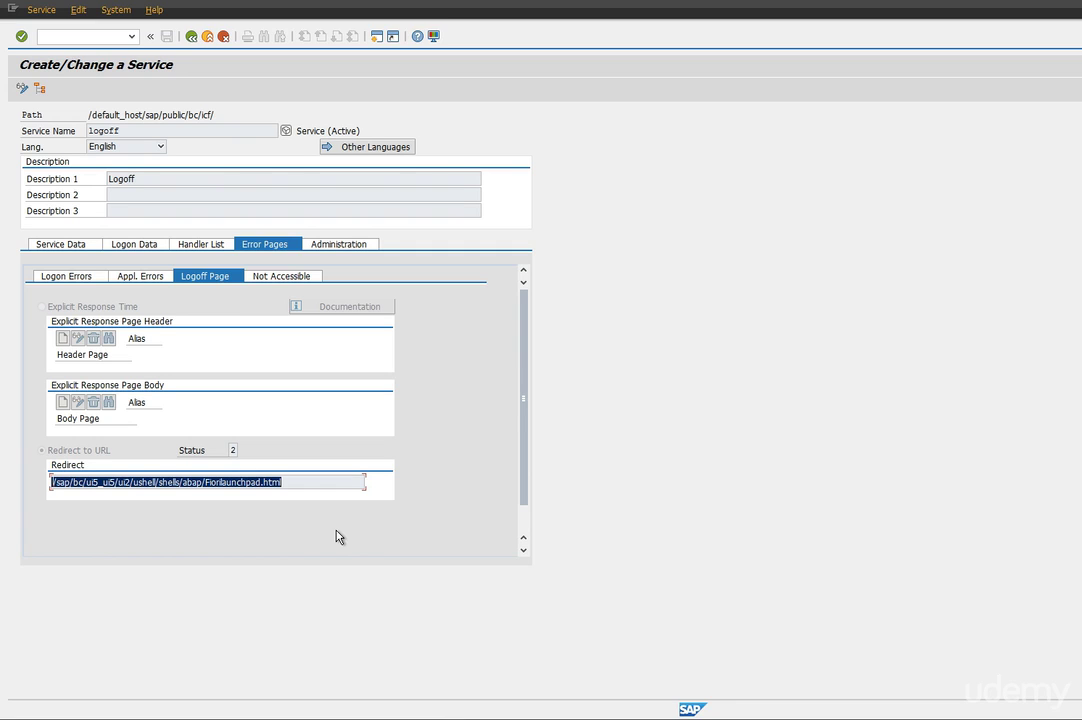
click(304, 482)
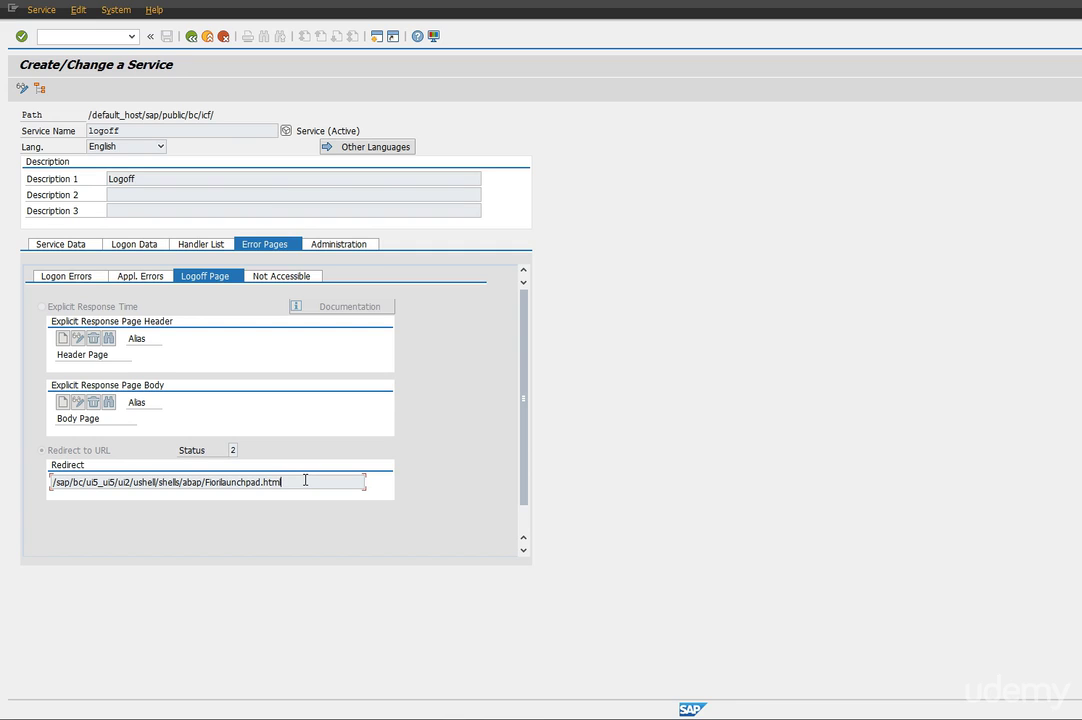
drag(284, 482, 44, 488)
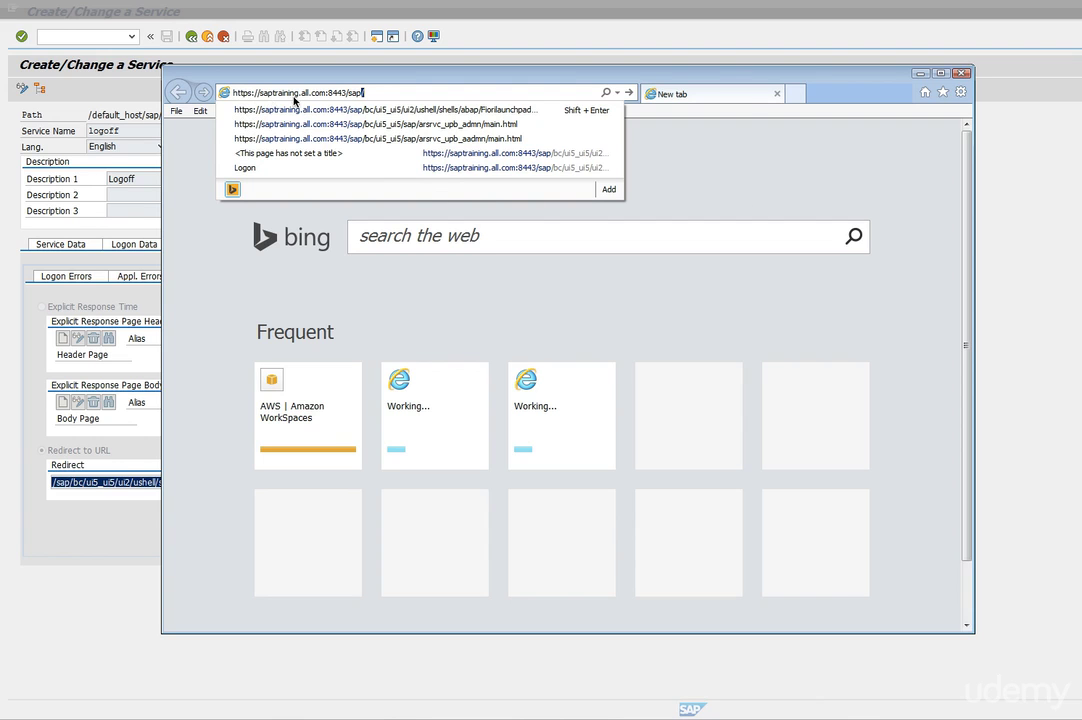
key(alt)
click(391, 92)
click(391, 92)
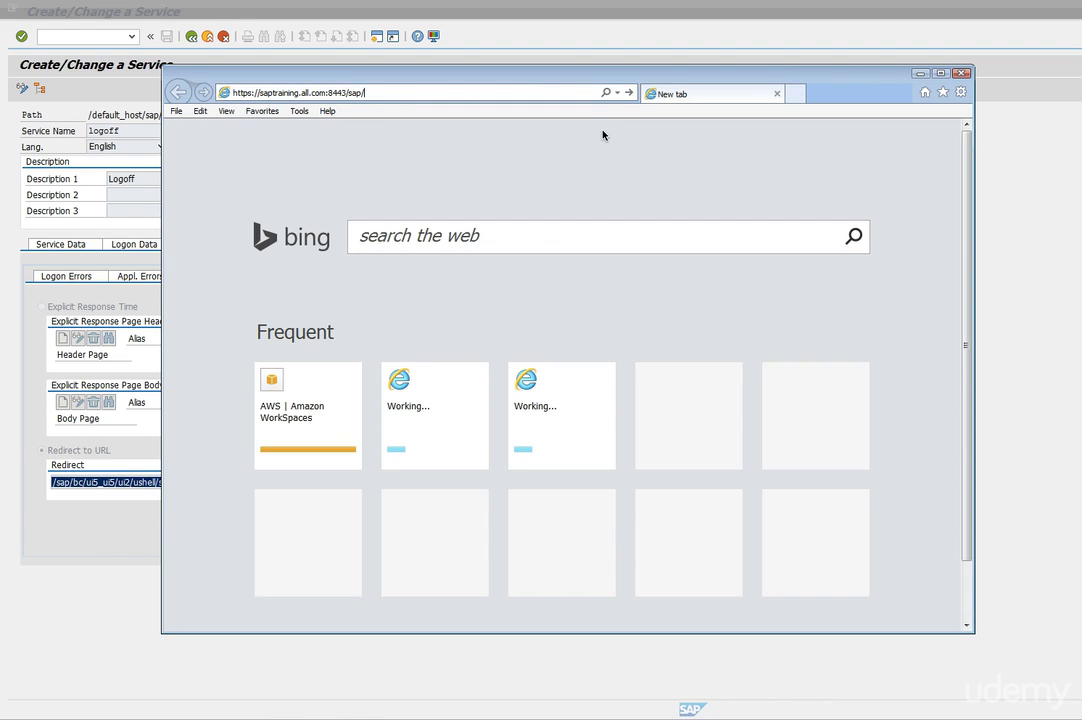
click(571, 93)
click(571, 93)
text(bc/ui5_ui5/)
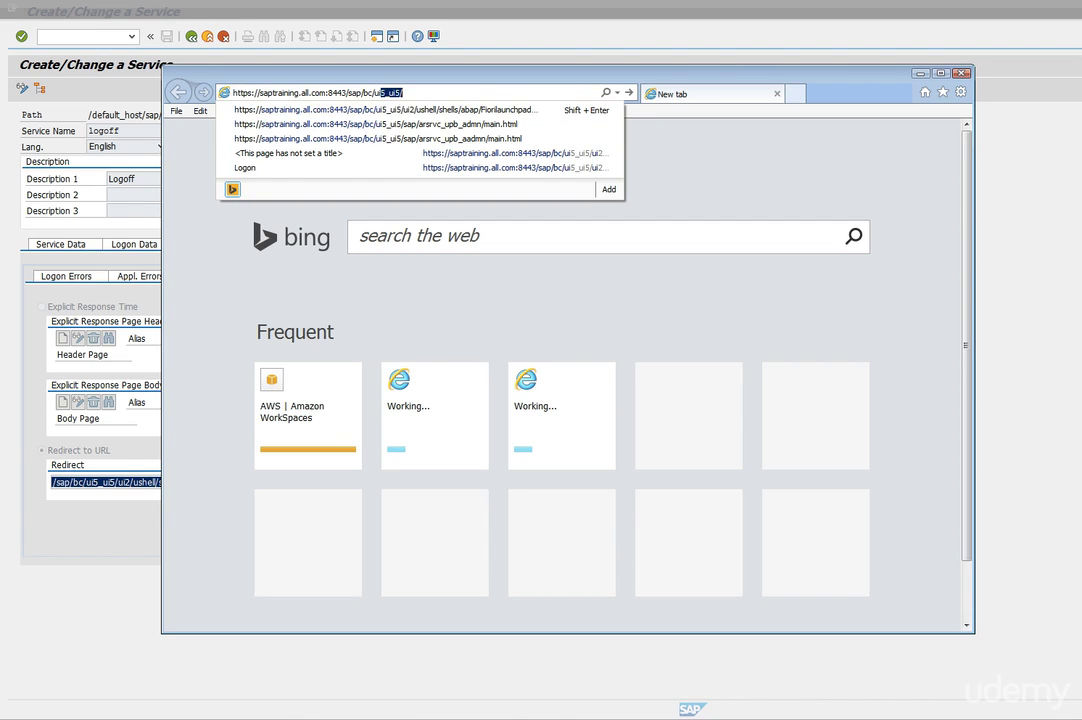
key(Down)
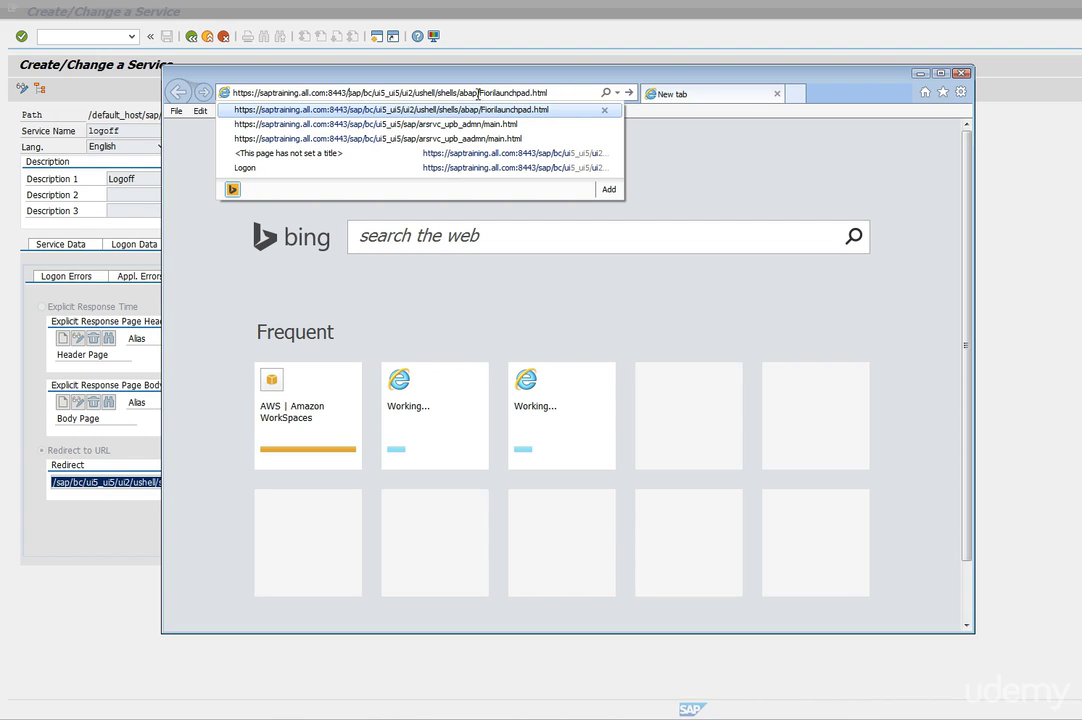
drag(435, 92, 416, 92)
key(Return)
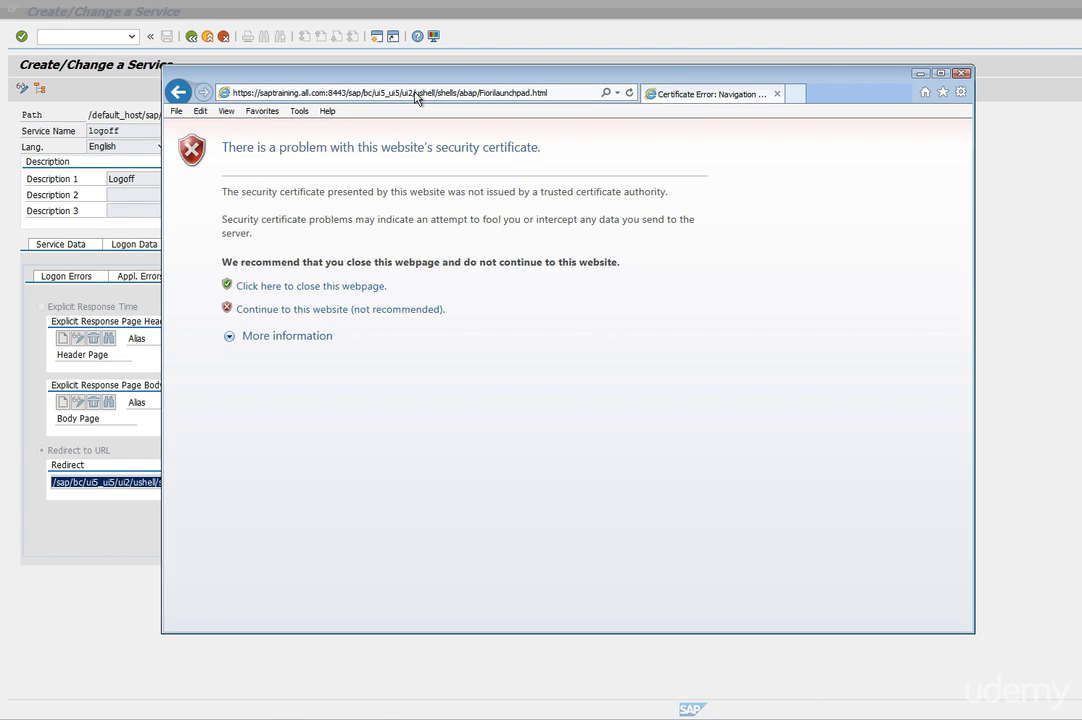
click(254, 312)
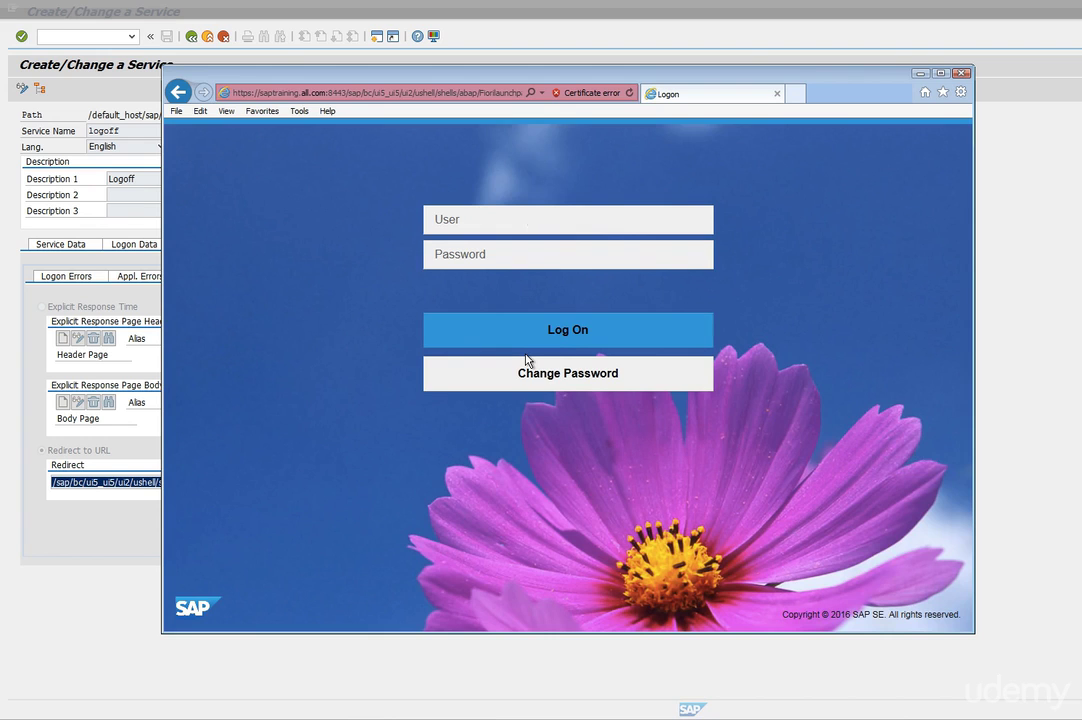
Log on to the Fiori launchpad by entering the user name and the account password
text(FIORI)
key(Tab)
text(**********)
click(553, 339)
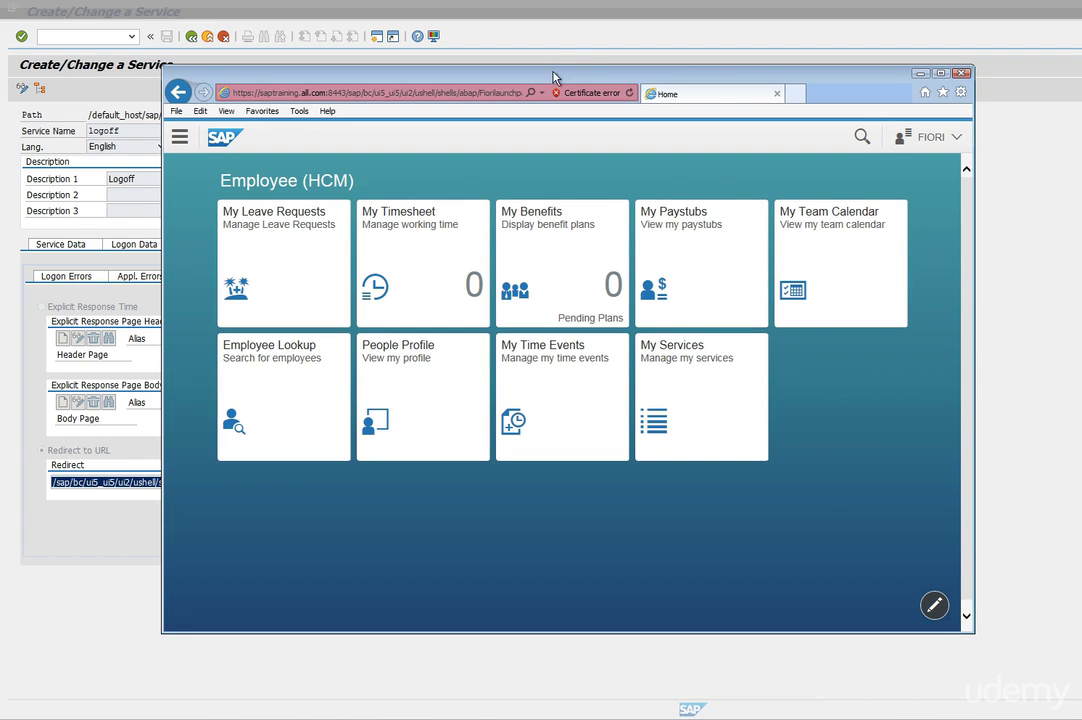
Log out of the Fiori launchpad and select the web address of the logon page
drag(553, 72, 590, 72)
click(970, 132)
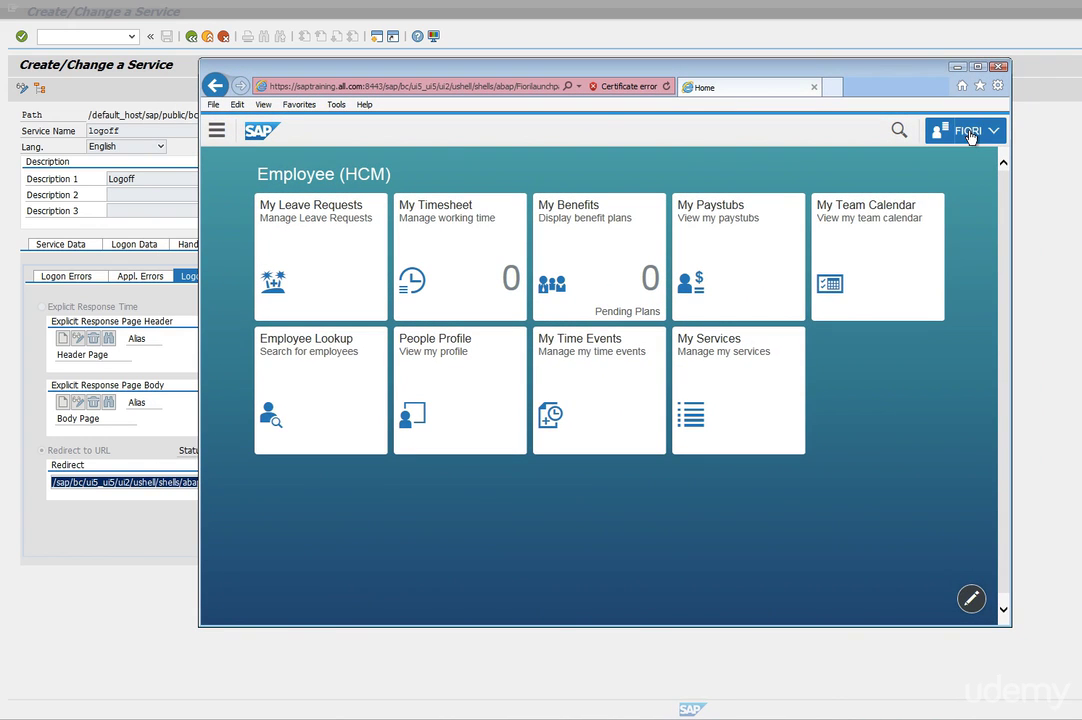
click(930, 283)
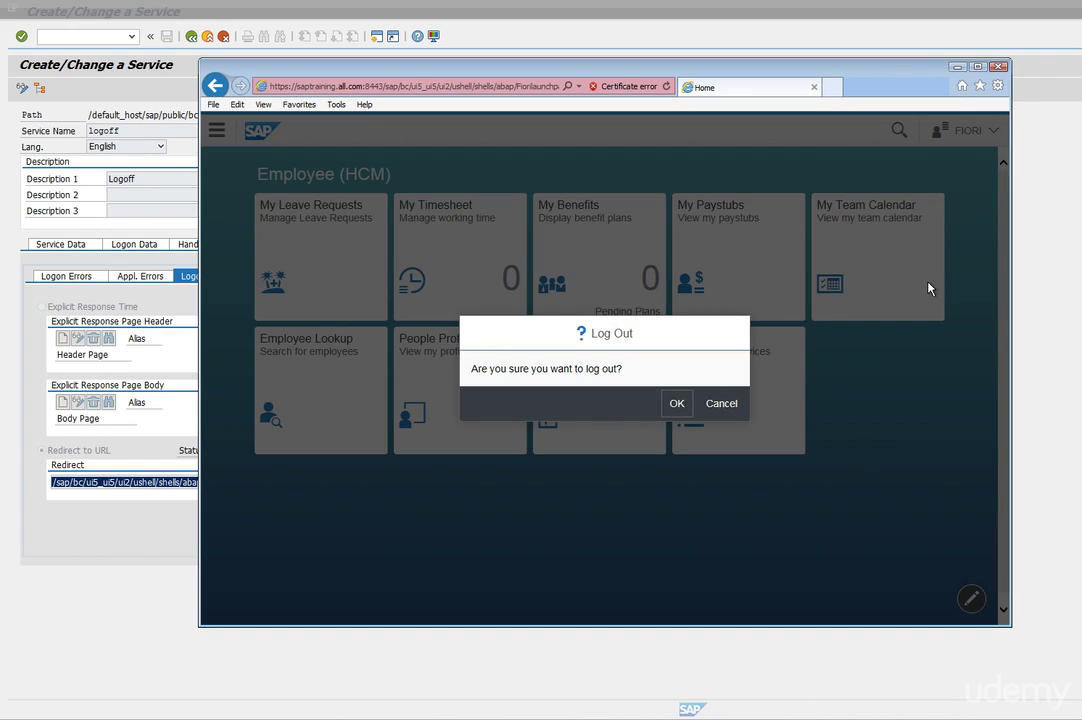
click(677, 408)
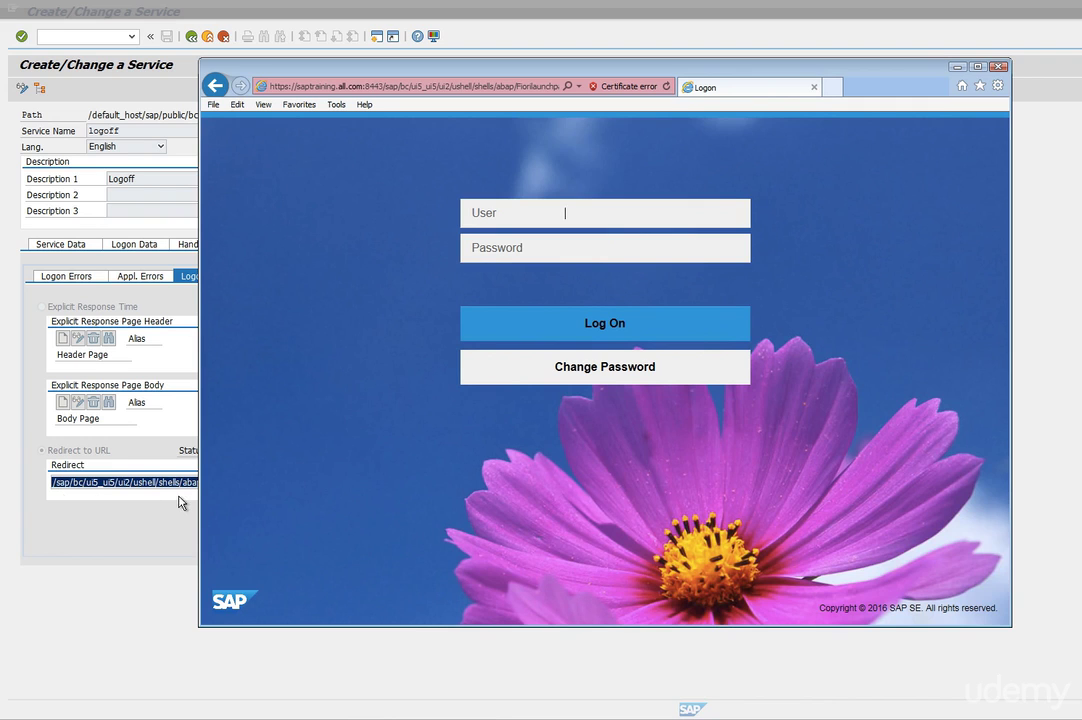
click(362, 88)
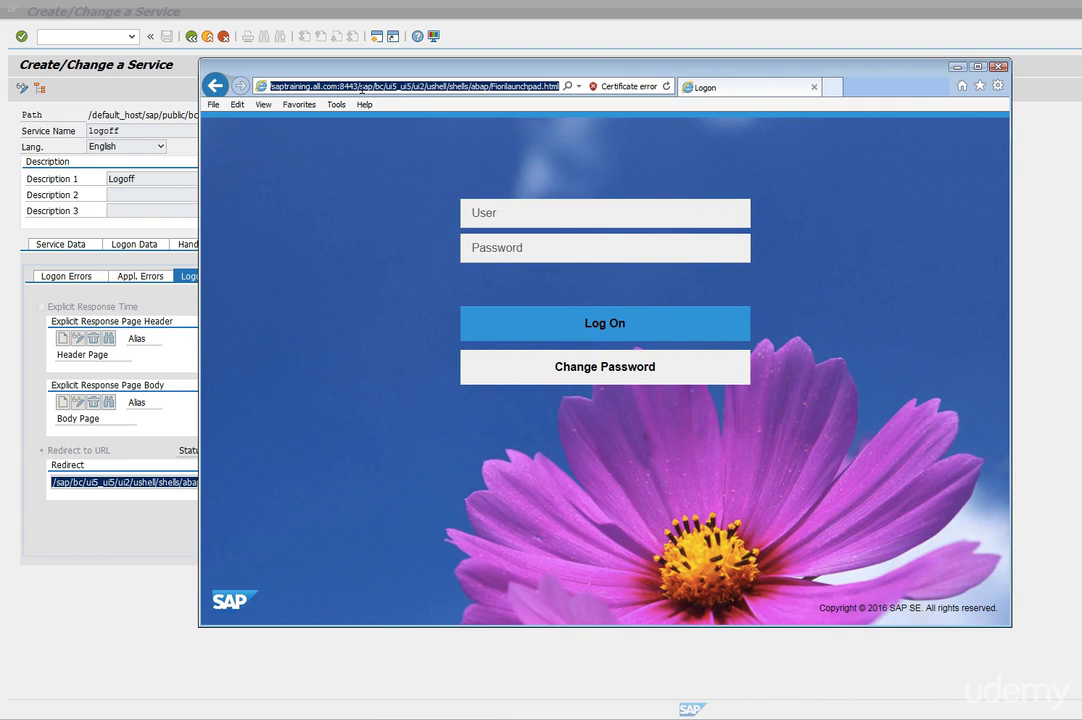